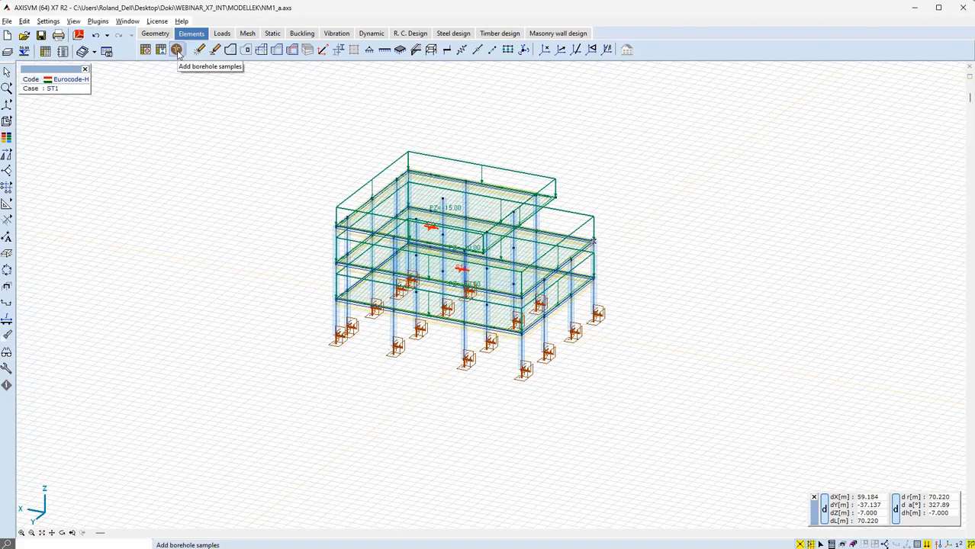
Start adding borehole samples and create a new soil profile named NM1_1
left_click(177, 50)
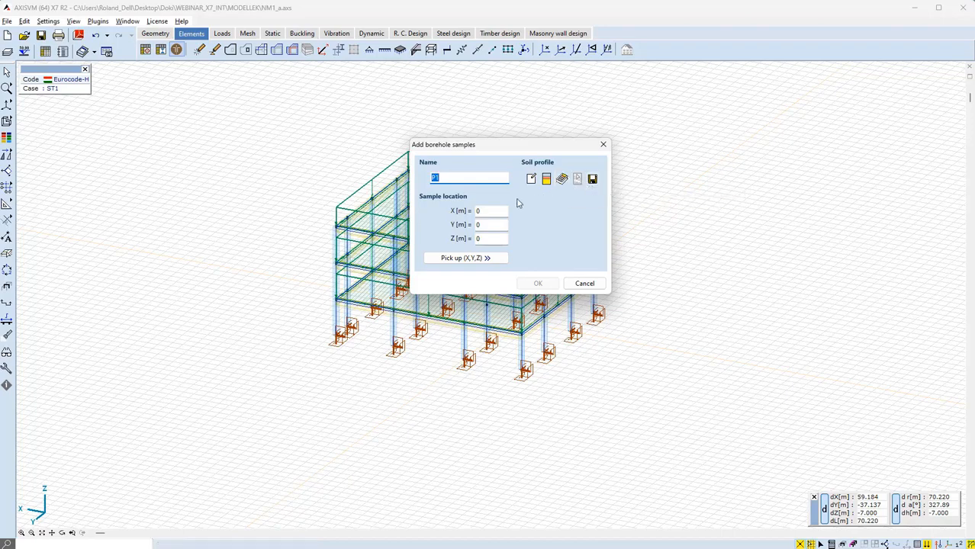
left_click(531, 179)
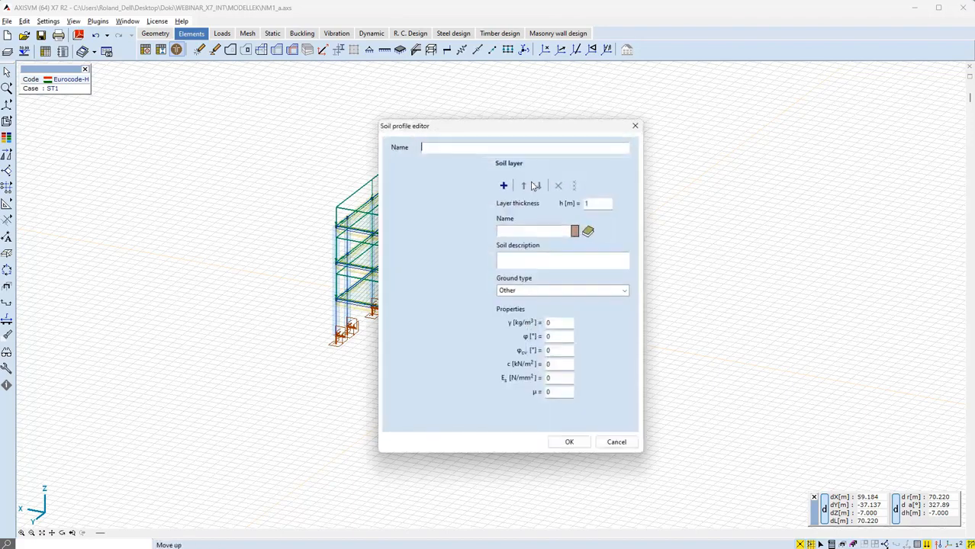
type("NM1_1")
Set the first soil layer to 3.775 m thick and assign CST soil from the soil database
left_click(503, 186)
double_click(593, 205)
type("3.775")
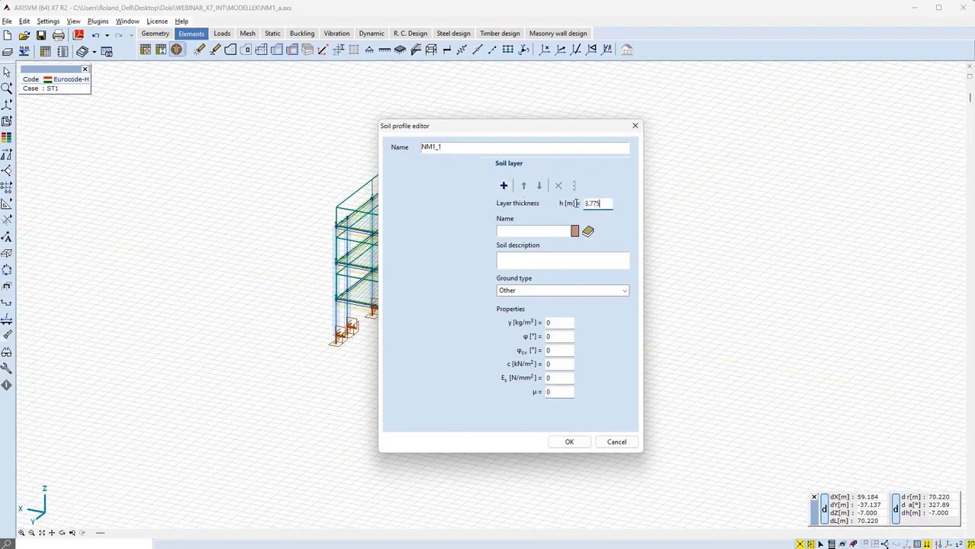
left_click(588, 230)
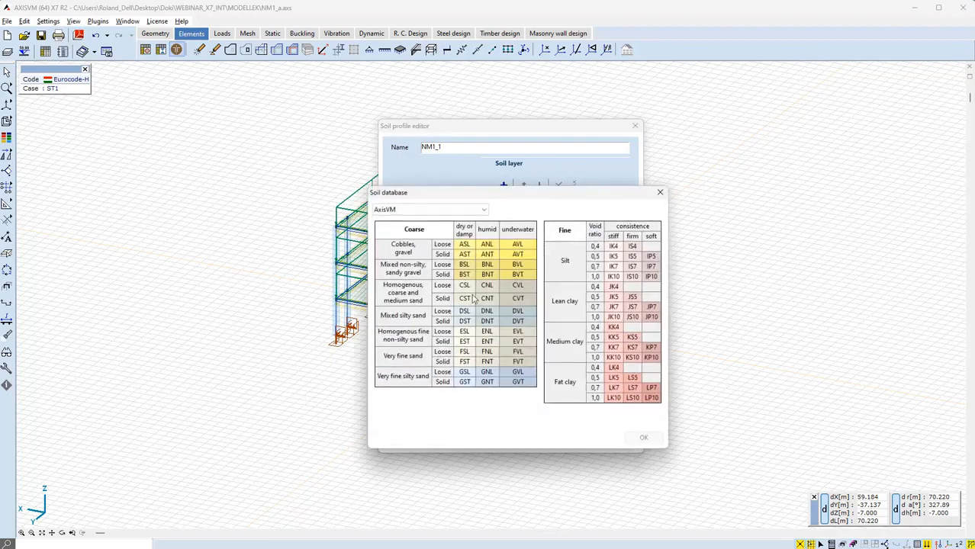
left_click(466, 300)
left_click(644, 438)
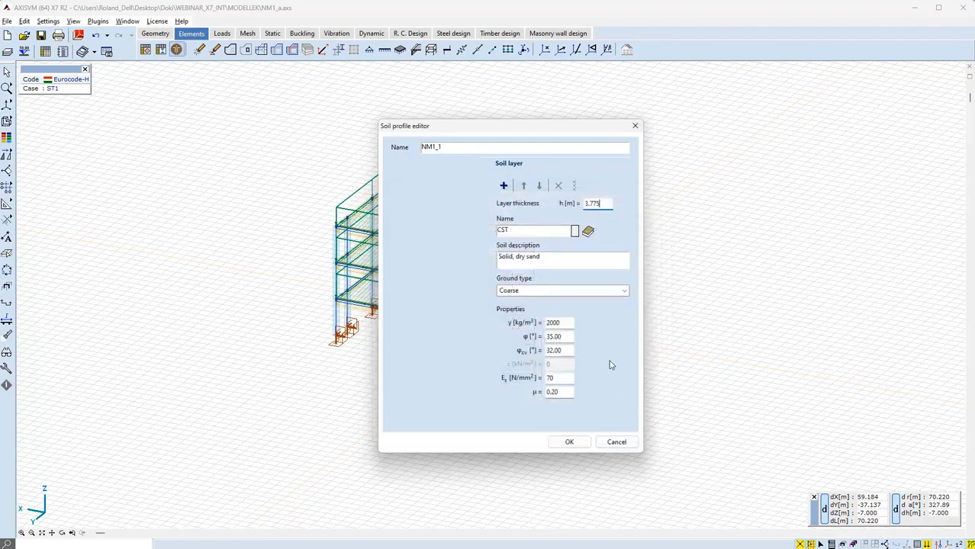
Add a second soil layer 6 m thick and assign CSL soil from the soil database
left_click(503, 185)
left_click(504, 185)
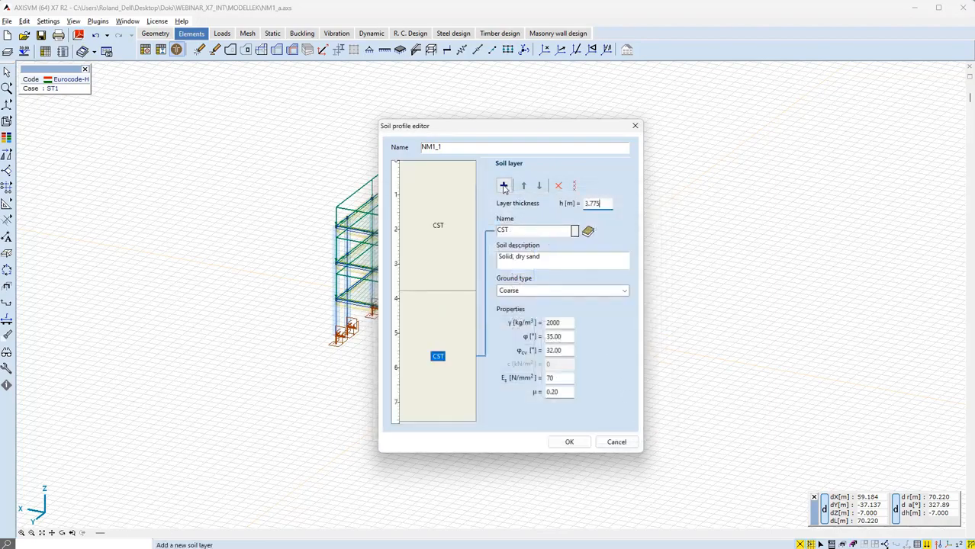
double_click(598, 203)
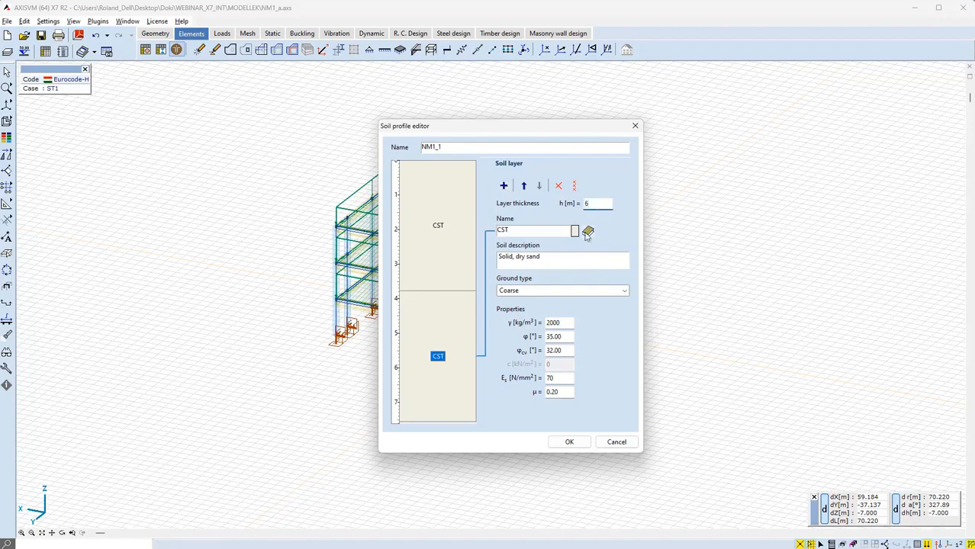
left_click(588, 231)
left_click(468, 286)
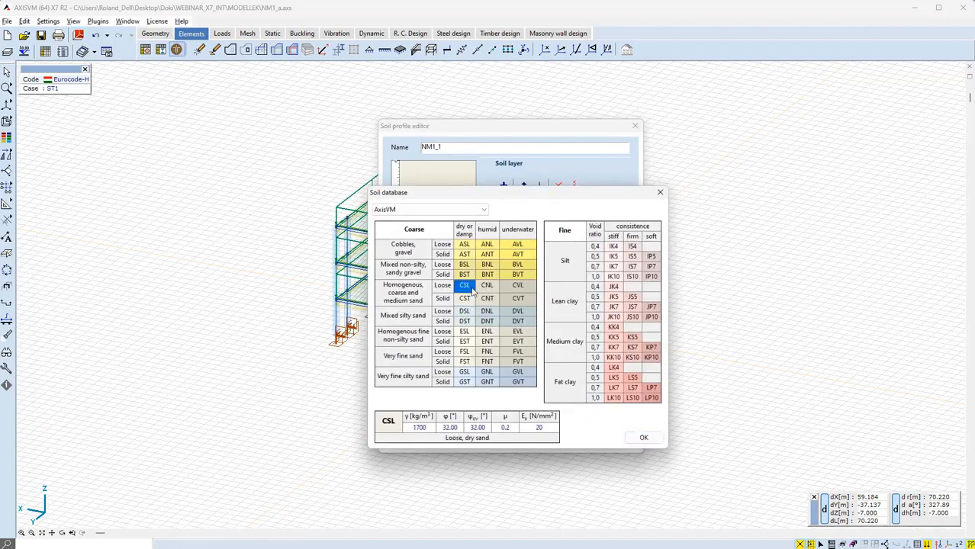
left_click(643, 438)
Add a third 6 m layer, assign BSL soil from the database, and save the NM1_1 profile
left_click(575, 230)
left_click(418, 205)
left_click(413, 293)
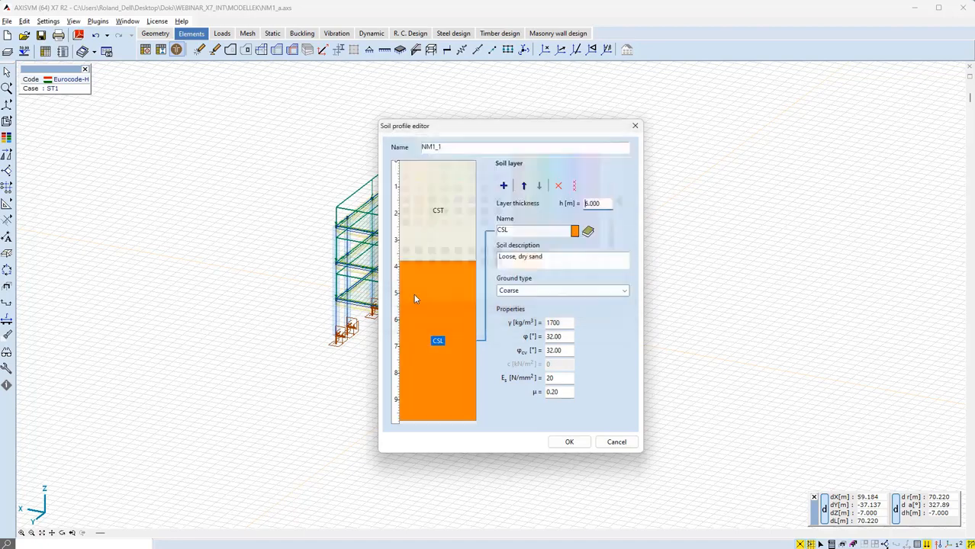
left_click(588, 231)
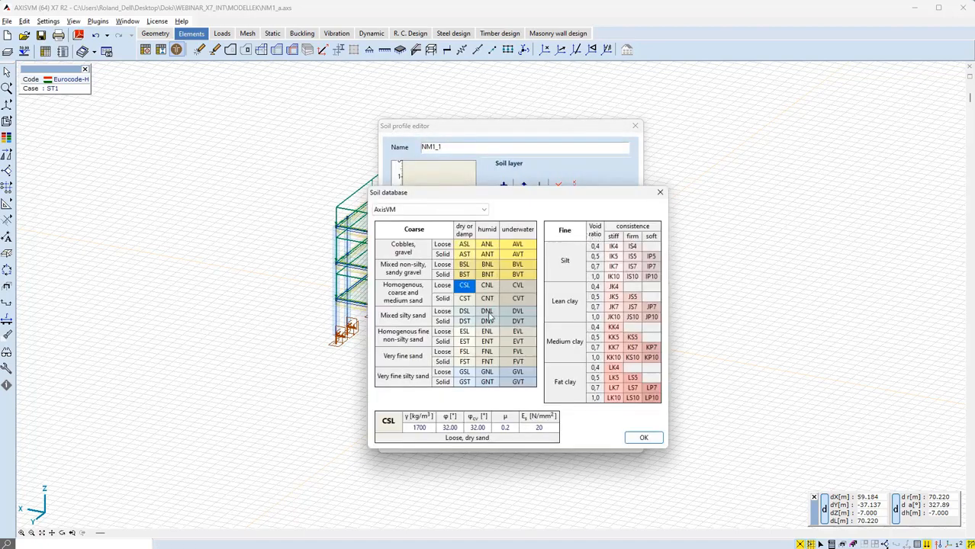
left_click(465, 265)
left_click(642, 438)
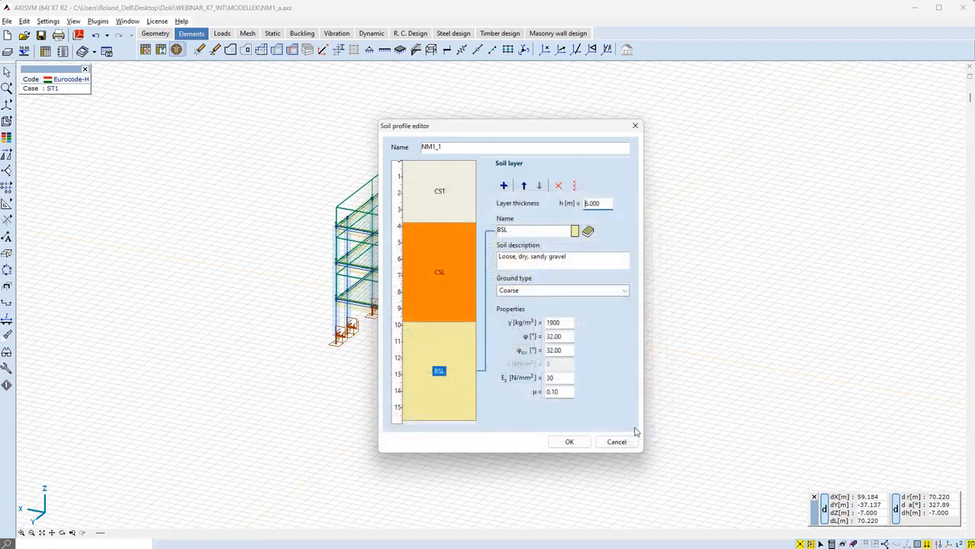
left_click(569, 441)
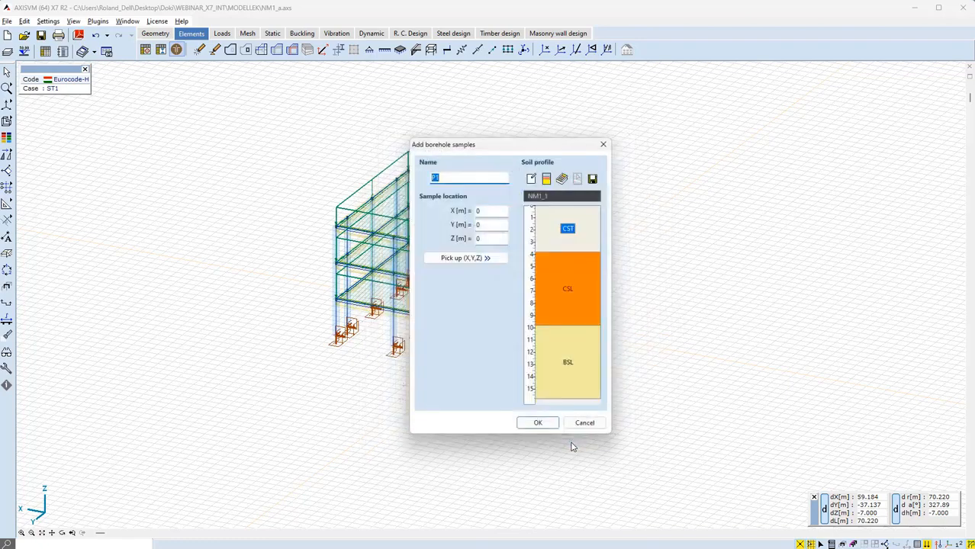
Place sample P1 at X 17.607 m, Y 15.494 m and continue adding another sample
left_click(480, 211)
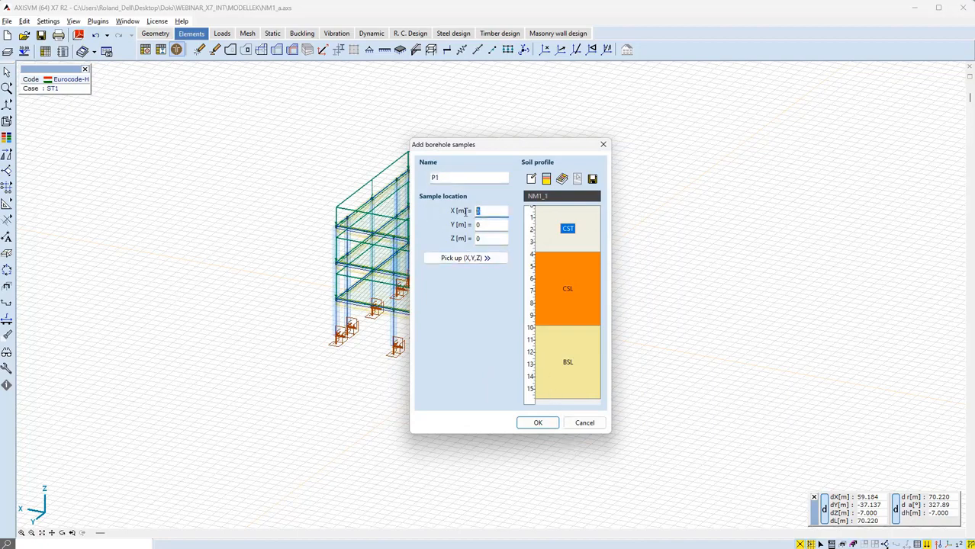
type("17.607")
key("Tab")
type("15.494")
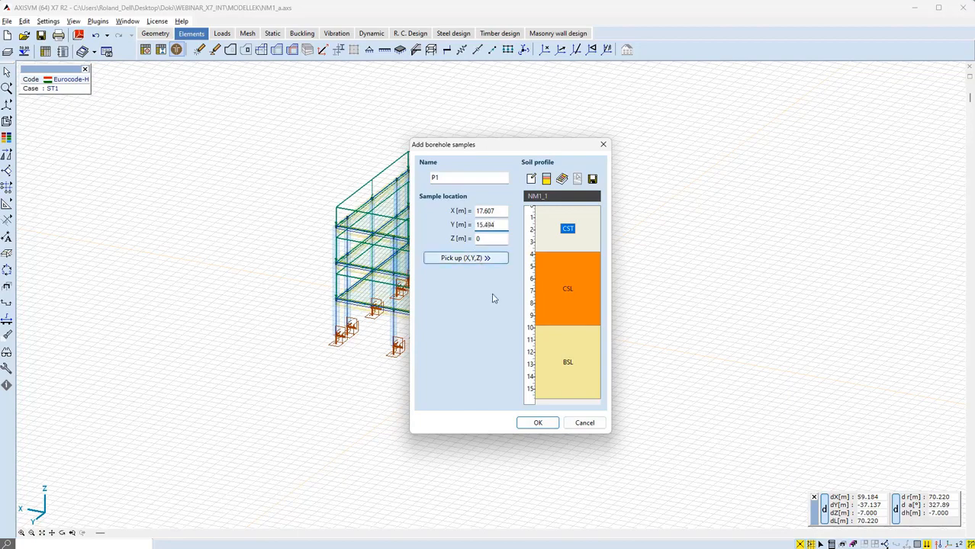
left_click(541, 424)
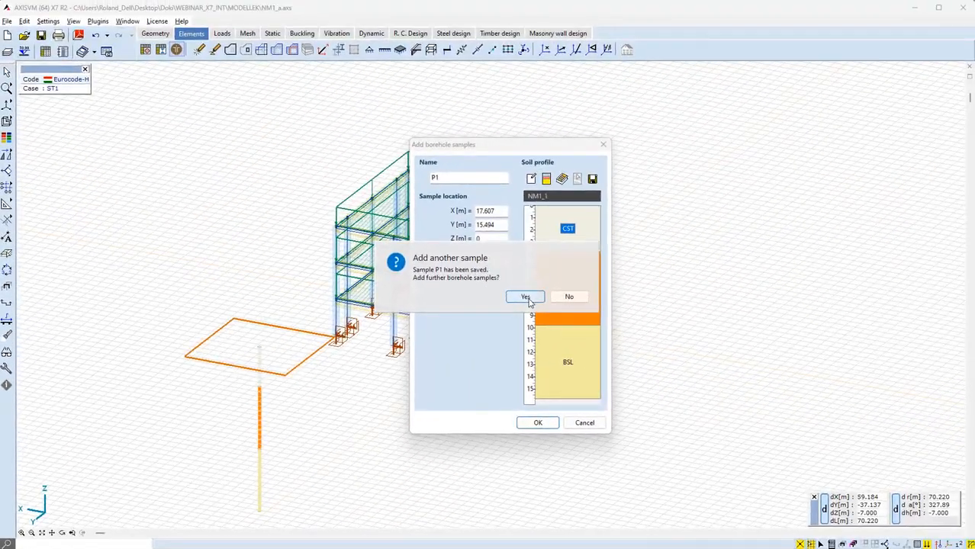
left_click(529, 297)
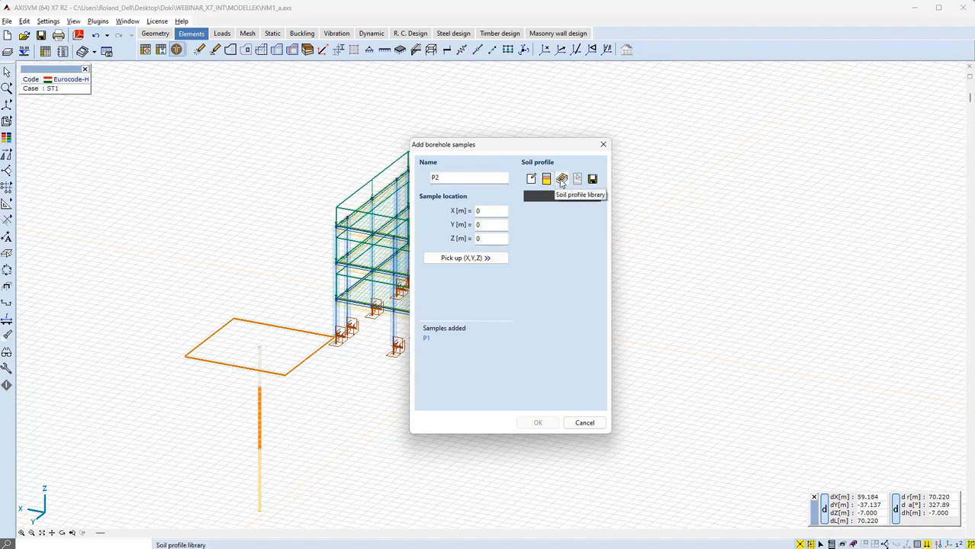
Load the NM1_2 soil profile from the soil profile library for sample P2
left_click(561, 180)
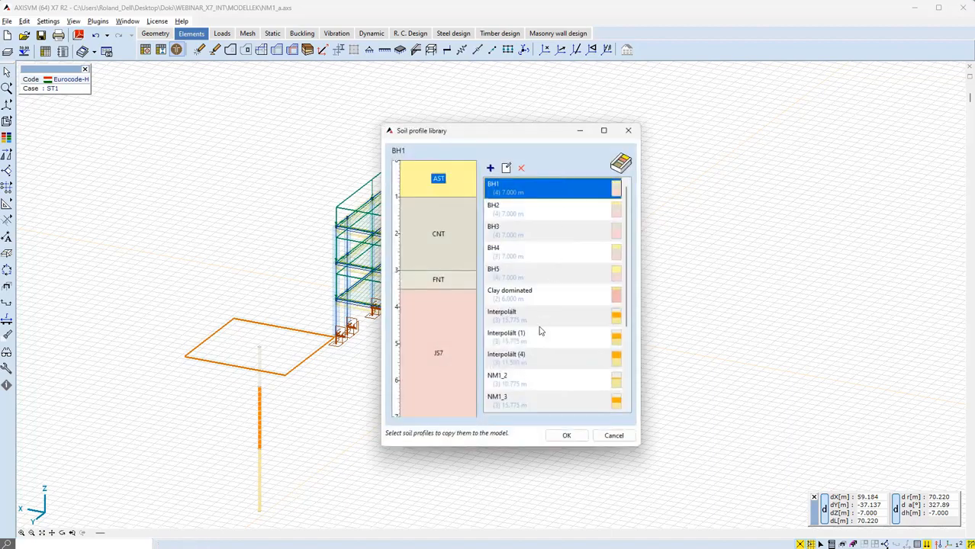
left_click(524, 386)
left_click(566, 435)
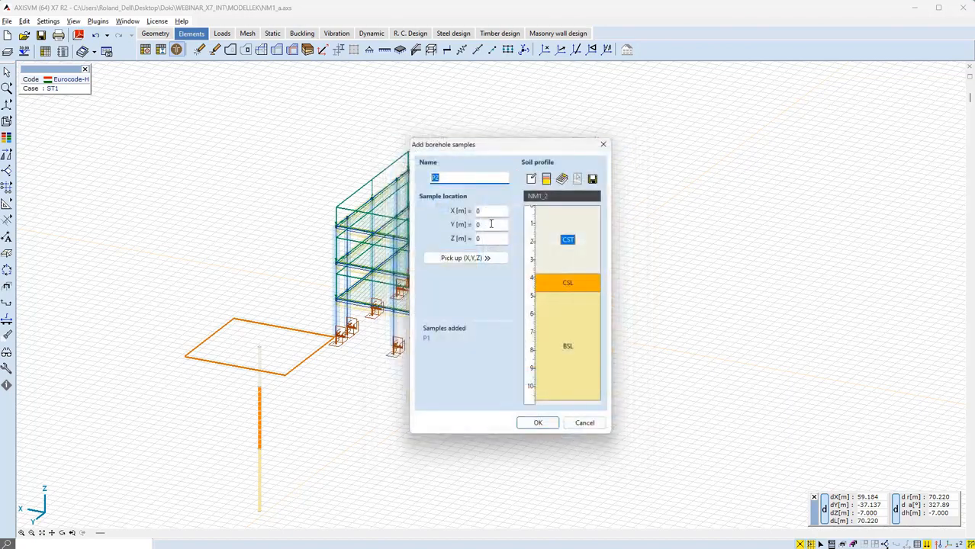
Place sample P2 at X 23.779 m, Y -15.725 m, Z 0.448 m and continue adding samples
type("23.779")
key("Tab")
type("-15.725")
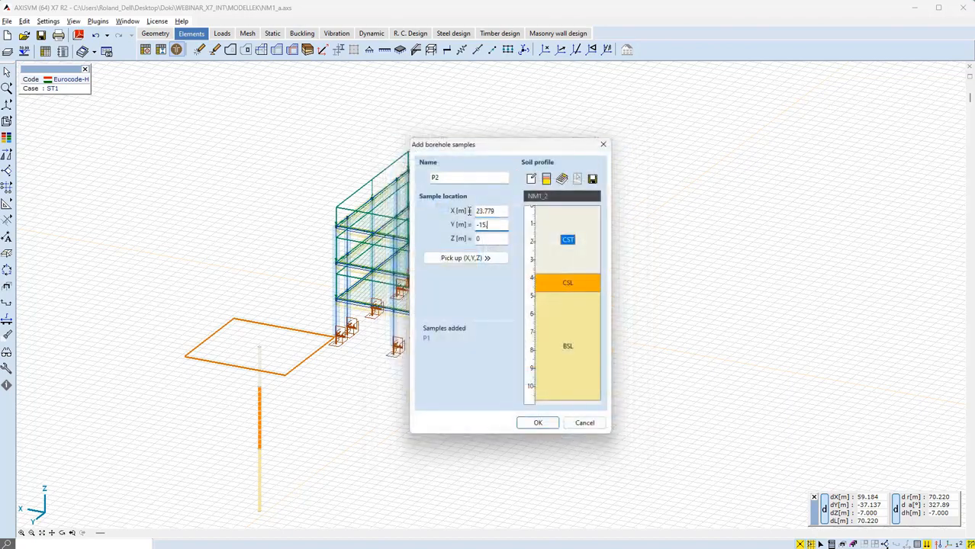
key("Tab")
type("0.448")
left_click(528, 424)
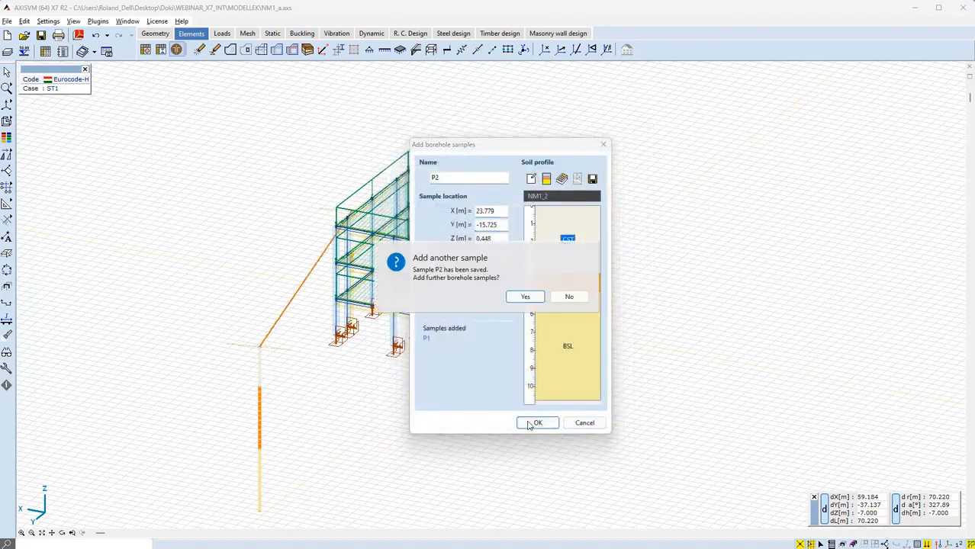
left_click(523, 297)
Load the NM1_3 soil profile from the library for sample P3
left_click(562, 179)
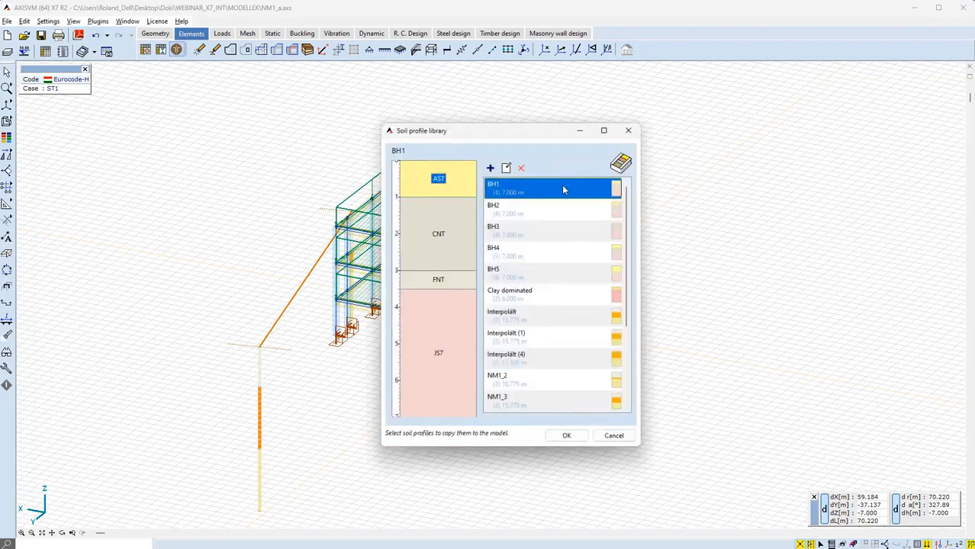
left_click(550, 400)
left_click(567, 435)
Place sample P3 at X -14.993 m, Y -12.706 m and continue adding samples
left_click(468, 211)
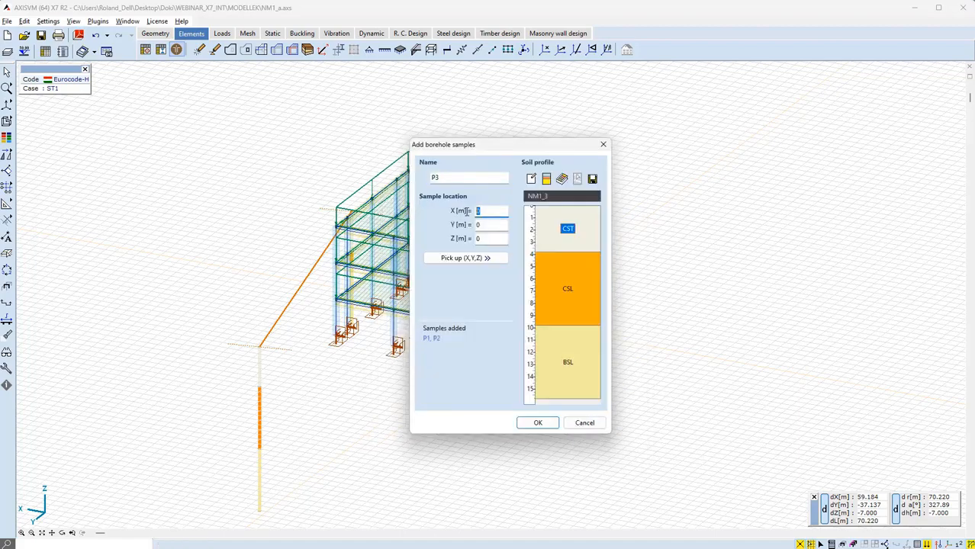
type("-14.993")
key("Tab")
type("-12.706")
left_click(535, 424)
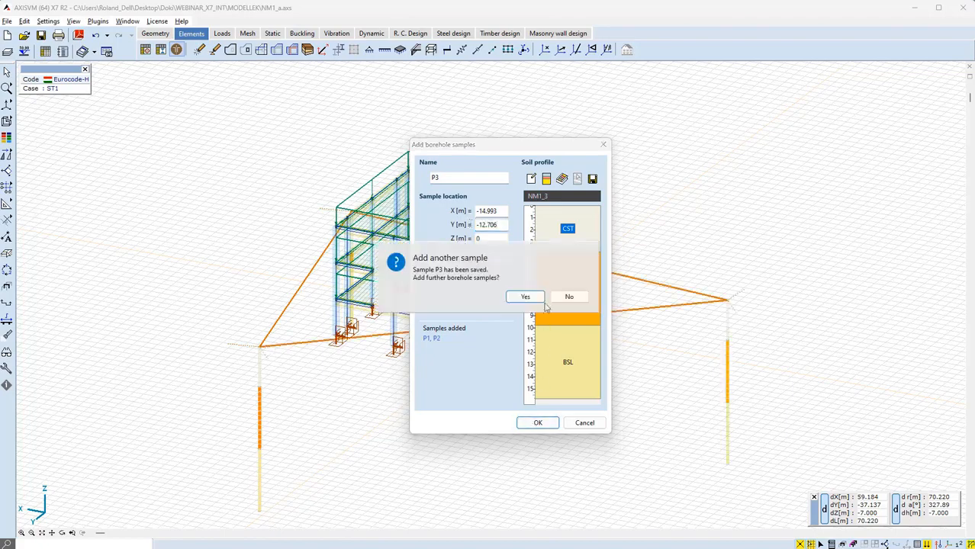
left_click(526, 297)
Load the NM1_4 soil profile from the library for sample P4
scroll(534, 336, "down", 5)
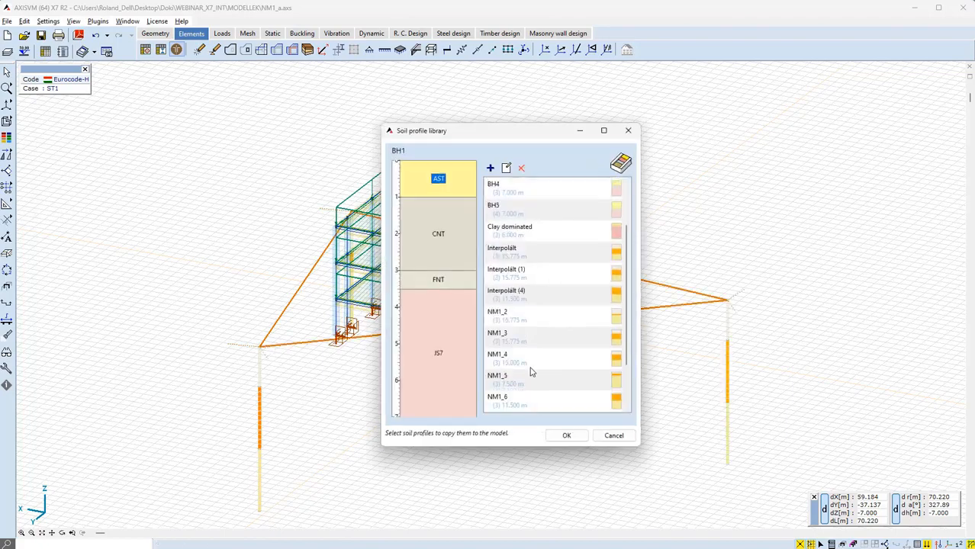
left_click(534, 395)
left_click(563, 434)
Place sample P4 at X -26.493 m, Y 15.494 m, Z -1.5 m and continue adding samples
left_click(482, 211)
type("-26.493")
key("Tab")
type("15.494")
key("Tab")
type("-1.5")
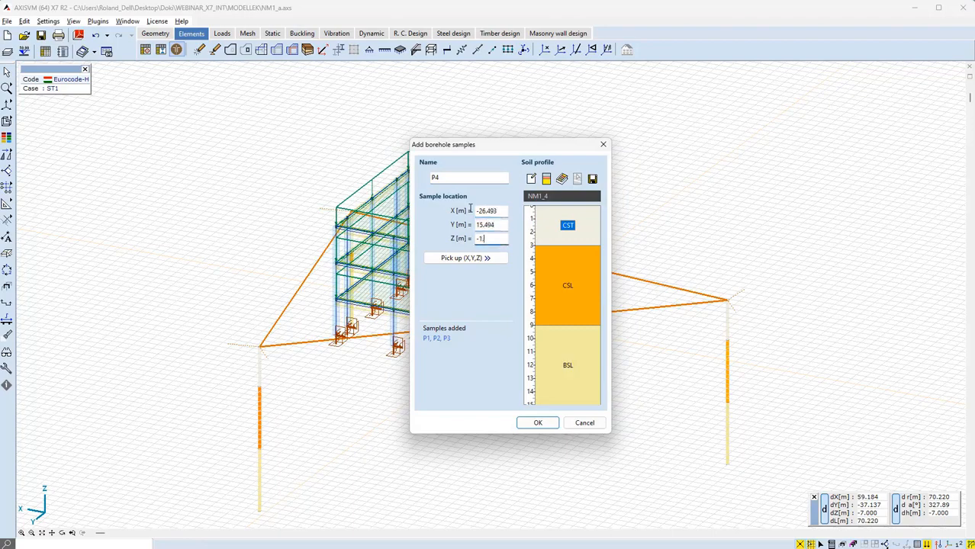
left_click(537, 423)
left_click(537, 297)
Load the NM1_5 soil profile from the library for sample P5
left_click(562, 178)
scroll(553, 259, "down", 5)
left_click(538, 379)
left_click(566, 435)
Place sample P5 at X -14.493 m, Y 15.494 m and continue adding samples
left_click(472, 211)
type("-14.493")
key("Tab")
type("15.494")
left_click(538, 423)
left_click(538, 298)
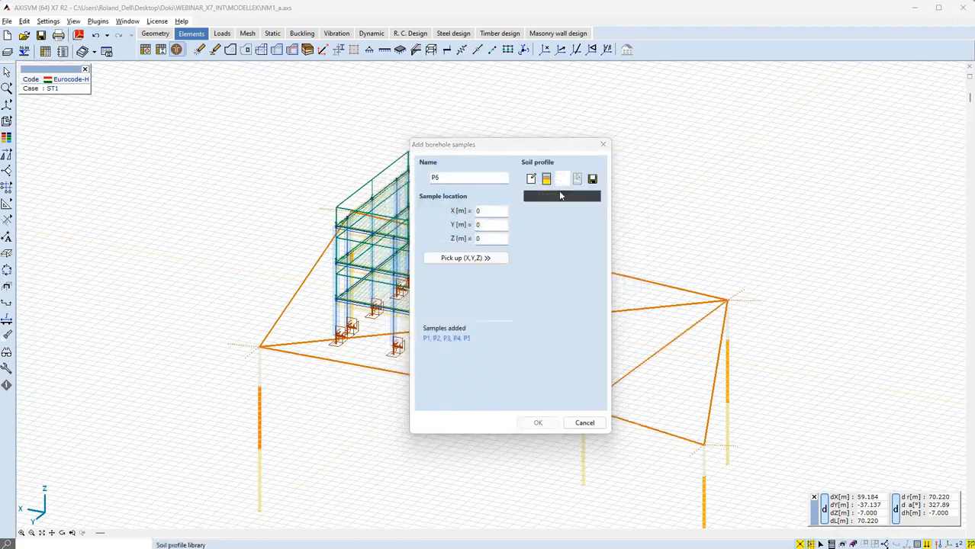
Load the NM1_7 soil profile from the library for sample P6
left_click(562, 178)
left_click(538, 358)
left_click(566, 436)
Place sample P6 at X 17.607 m, Y -12.706 m and continue adding samples
left_click(471, 211)
type("17.607")
key("Tab")
type("-12.706")
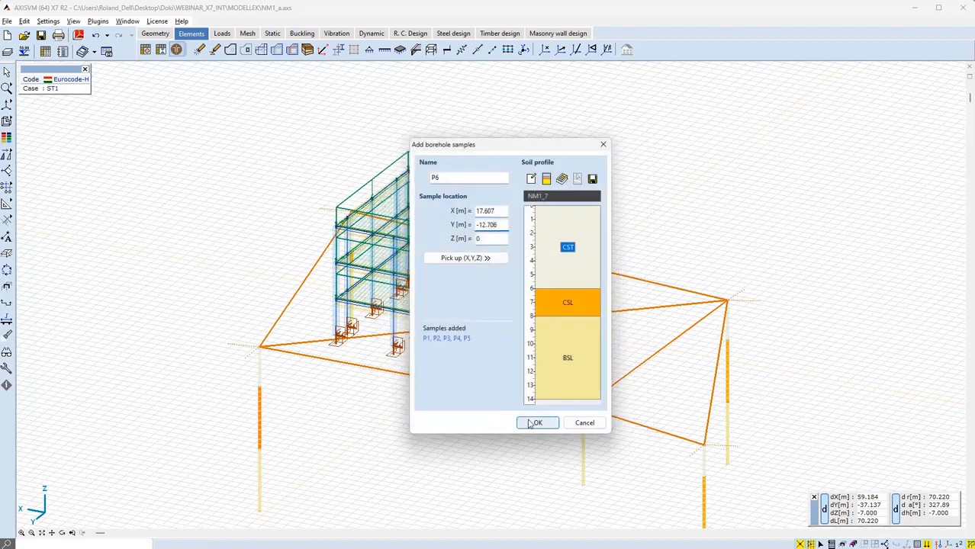
left_click(538, 423)
left_click(525, 296)
Load the NM1_6 soil profile from the library for sample P7
left_click(561, 179)
left_click(538, 333)
left_click(565, 434)
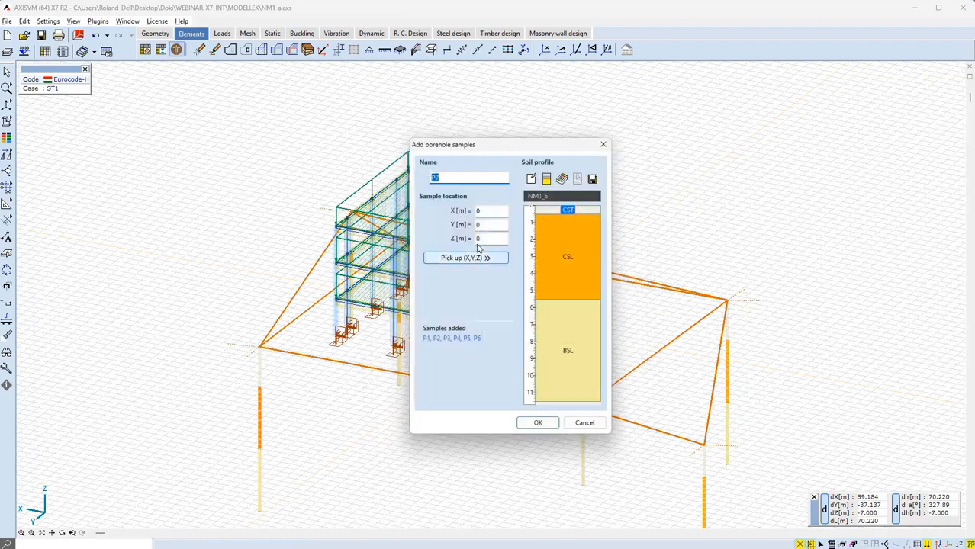
Pick sample P7's location at the front corner support of the building and finish adding samples
left_click(465, 259)
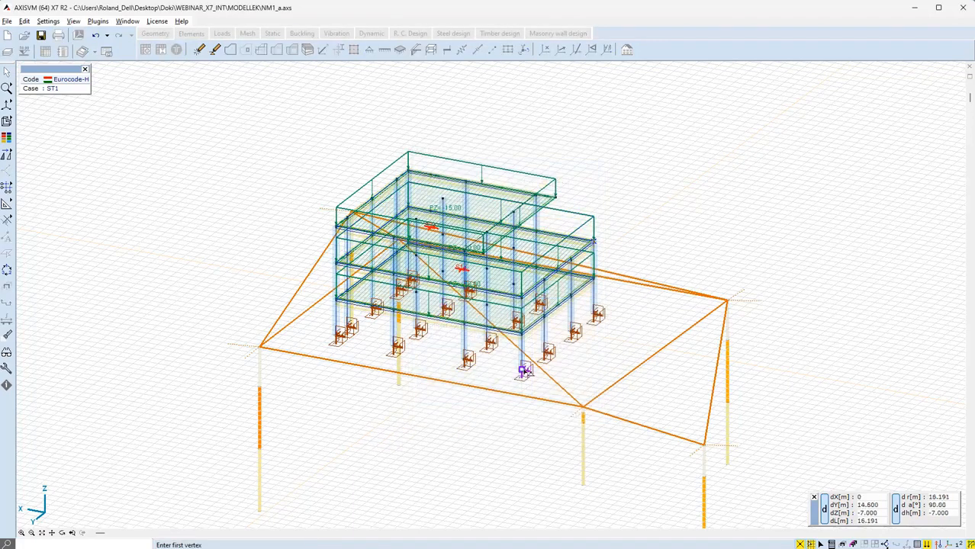
left_click(522, 373)
left_click(538, 423)
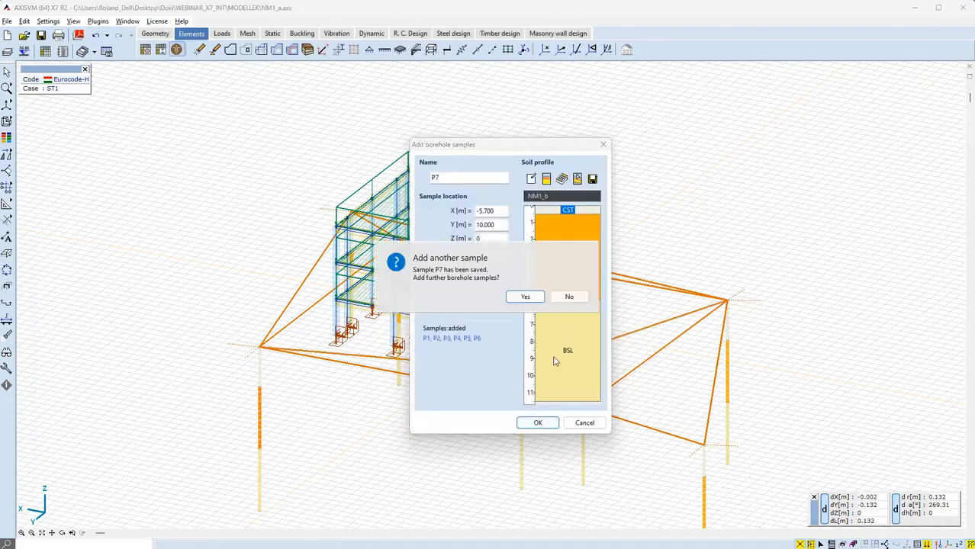
left_click(572, 299)
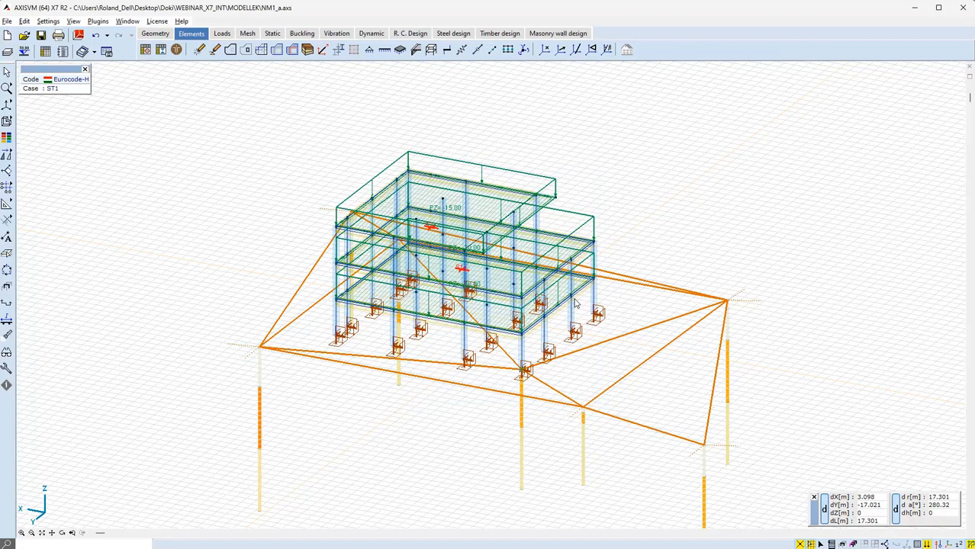
Switch the display to rendered view and orbit to inspect the terrain under the building
mouse_move(11, 125)
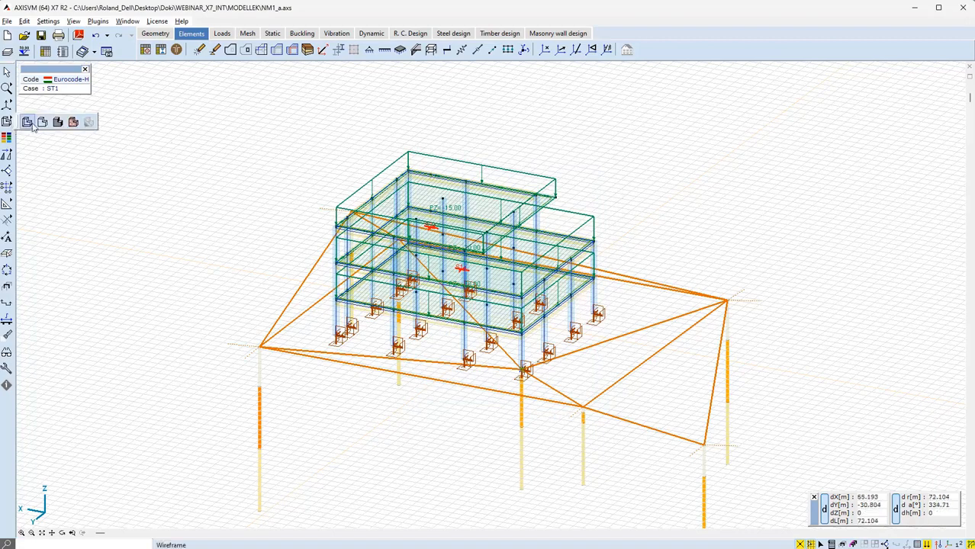
left_click(43, 126)
mouse_move(744, 235)
middle_mouse_down("alt")
mouse_move(613, 174)
mouse_move(375, 135)
mouse_move(279, 130)
mouse_move(265, 156)
mouse_move(325, 211)
mouse_move(660, 246)
mouse_move(647, 164)
middle_mouse_up("alt")
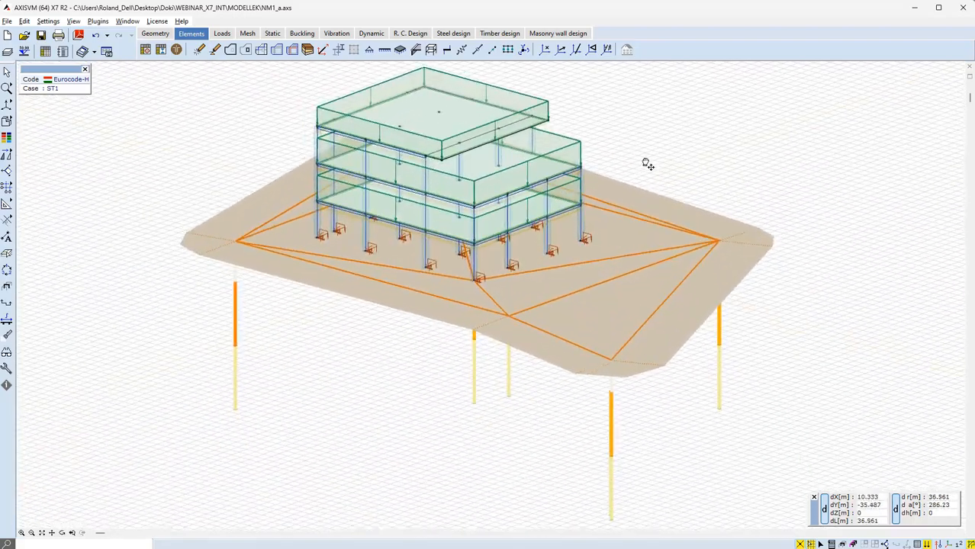
Toggle the terrain model and borehole sample symbols in the graphic symbol settings to compare the display
mouse_move(619, 406)
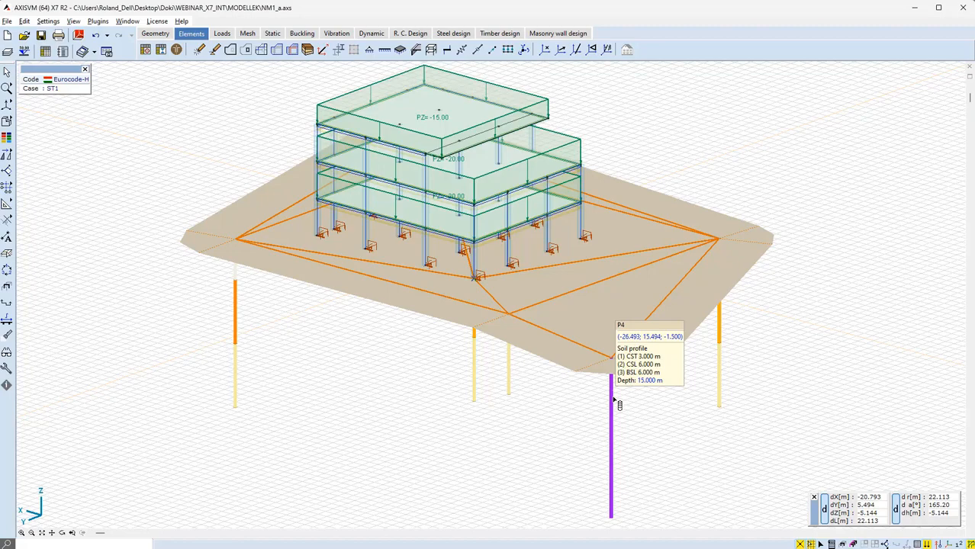
left_click(943, 544)
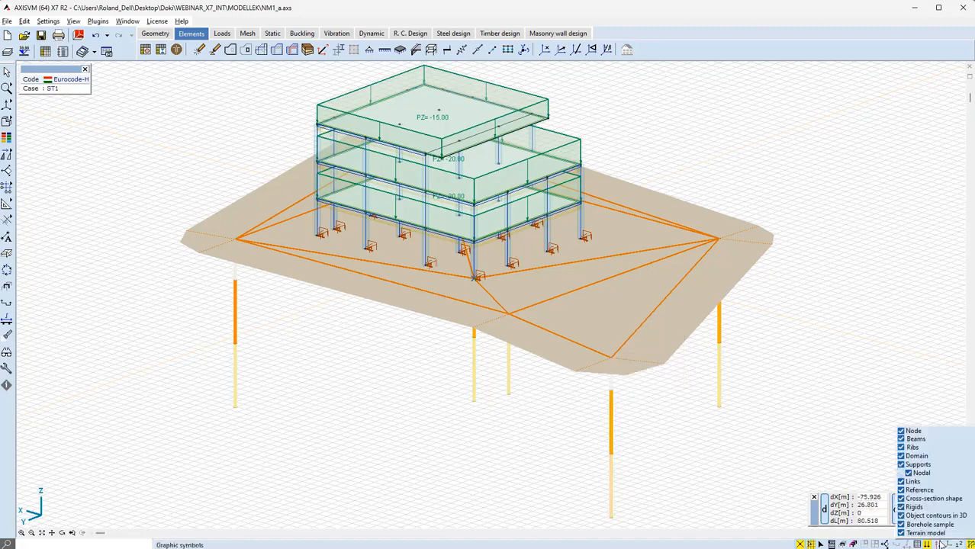
left_click(901, 533)
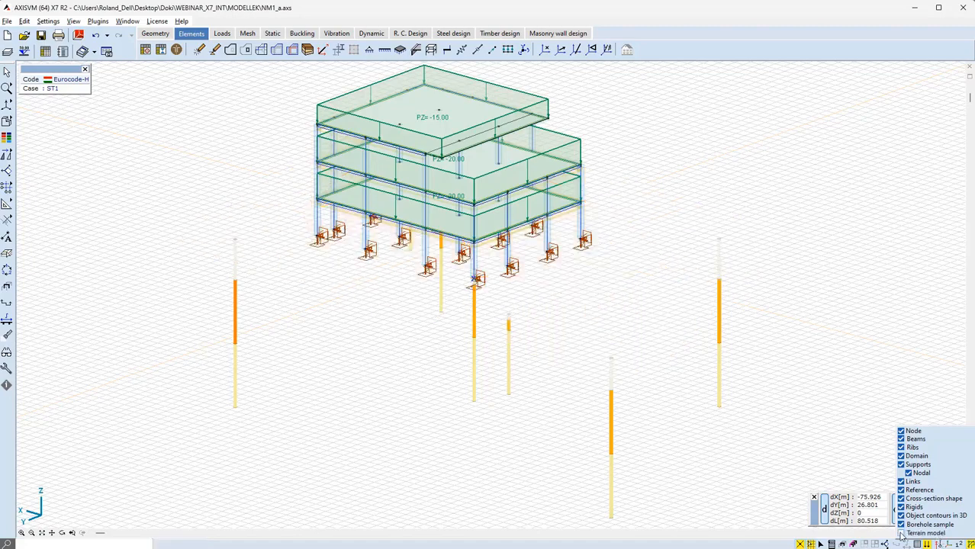
left_click(901, 534)
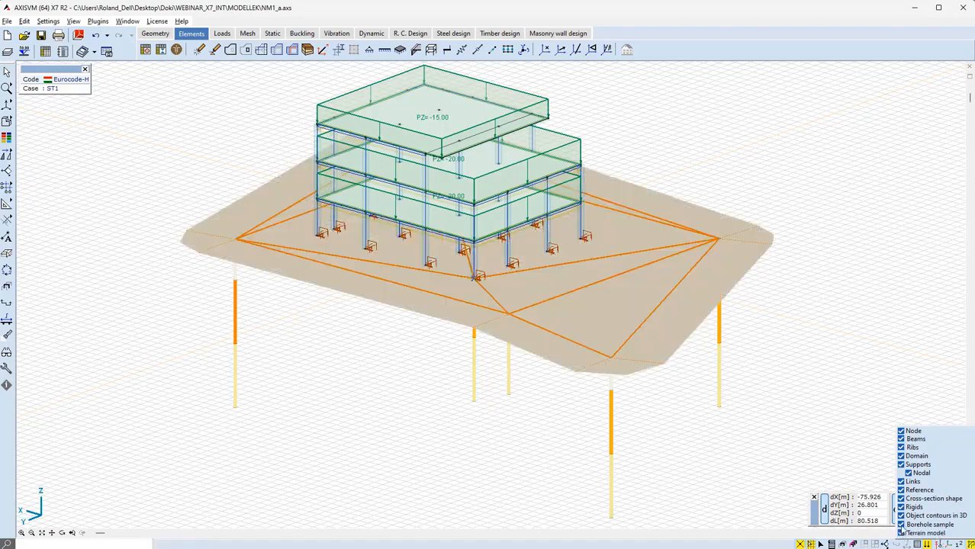
left_click(901, 525)
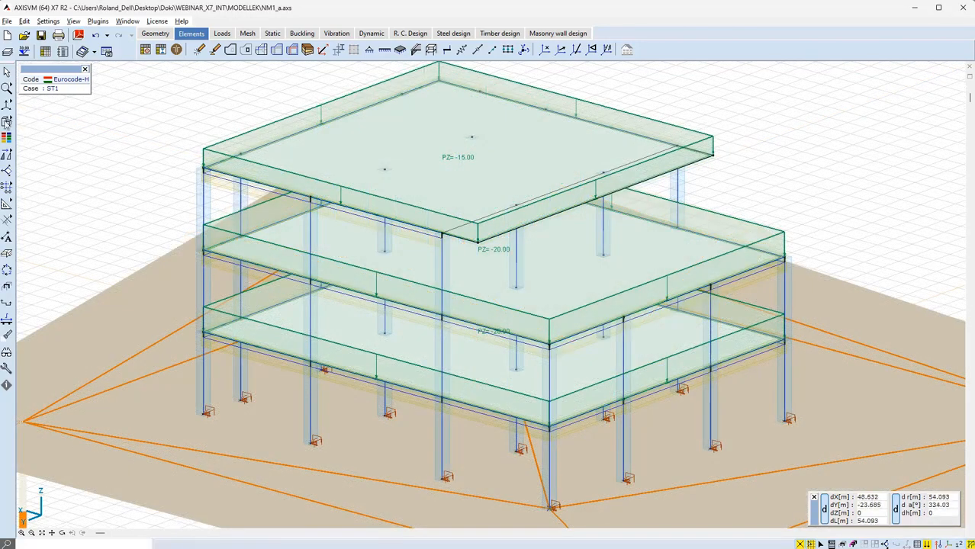
Switch to wireframe display and calculate support 6's stiffness with auto-interpolated soil profile, naming the Winkler spring NM1
left_click(7, 121)
left_click(26, 122)
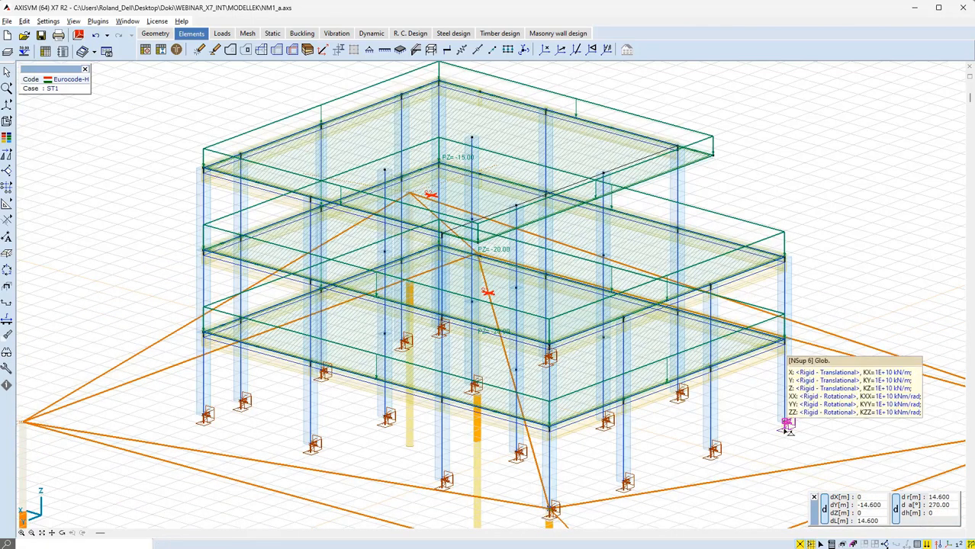
double_click(789, 430)
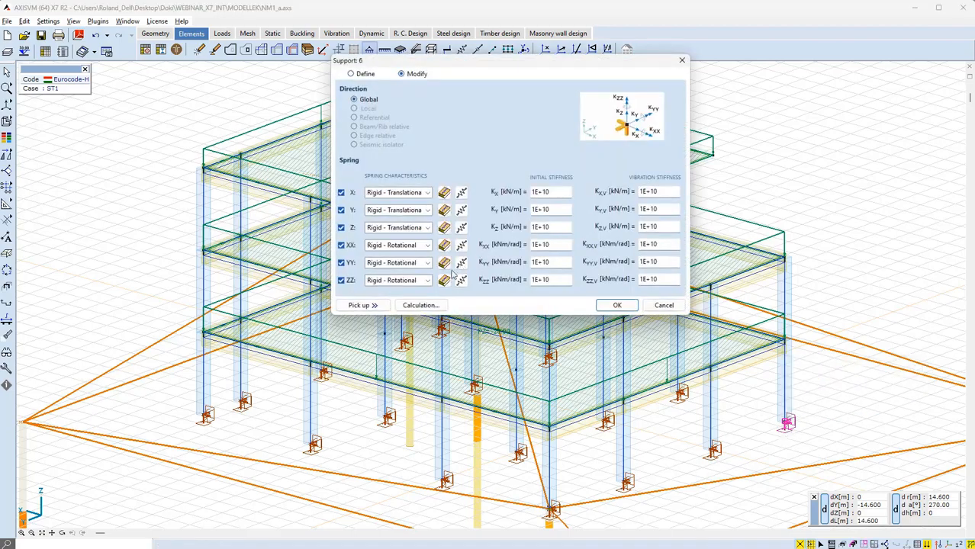
left_click(420, 305)
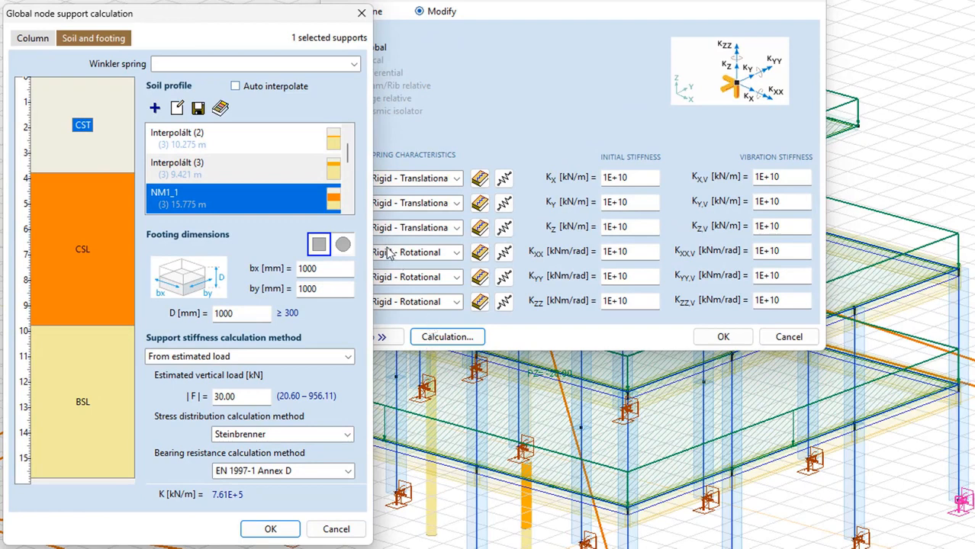
left_click(235, 87)
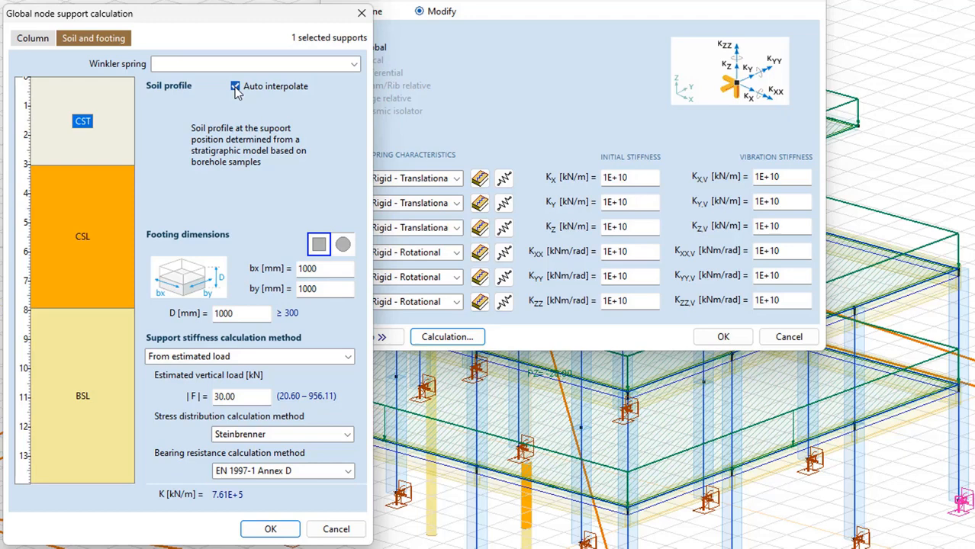
left_click(252, 65)
type("NM1")
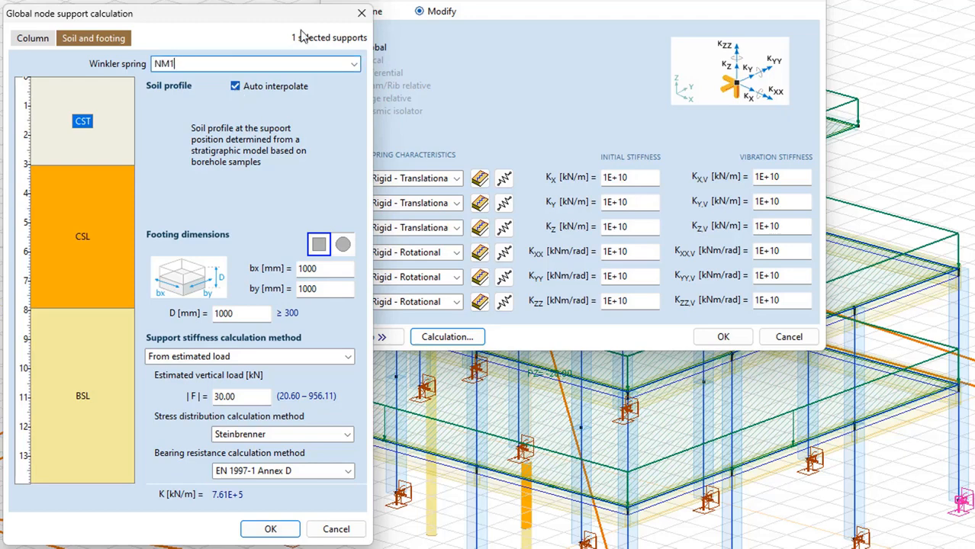
left_click(271, 530)
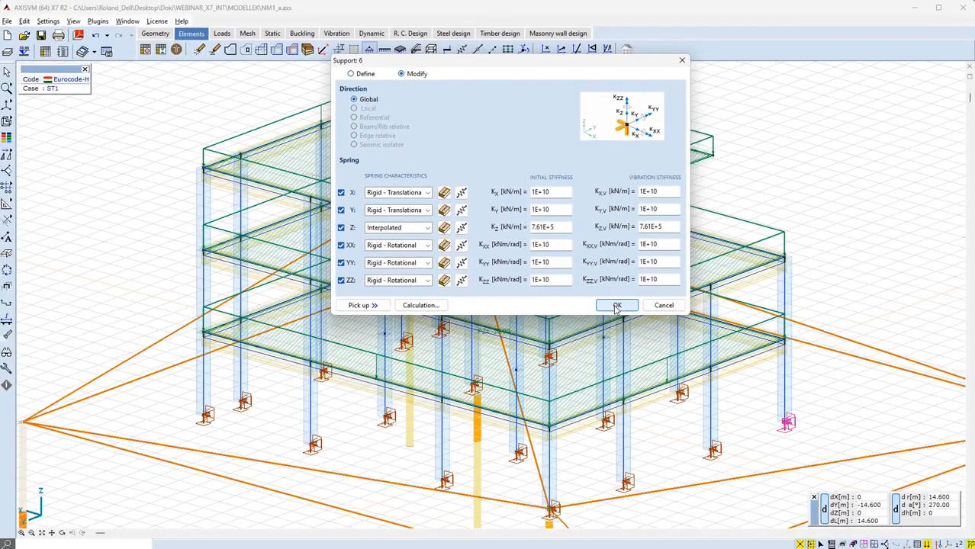
left_click(616, 306)
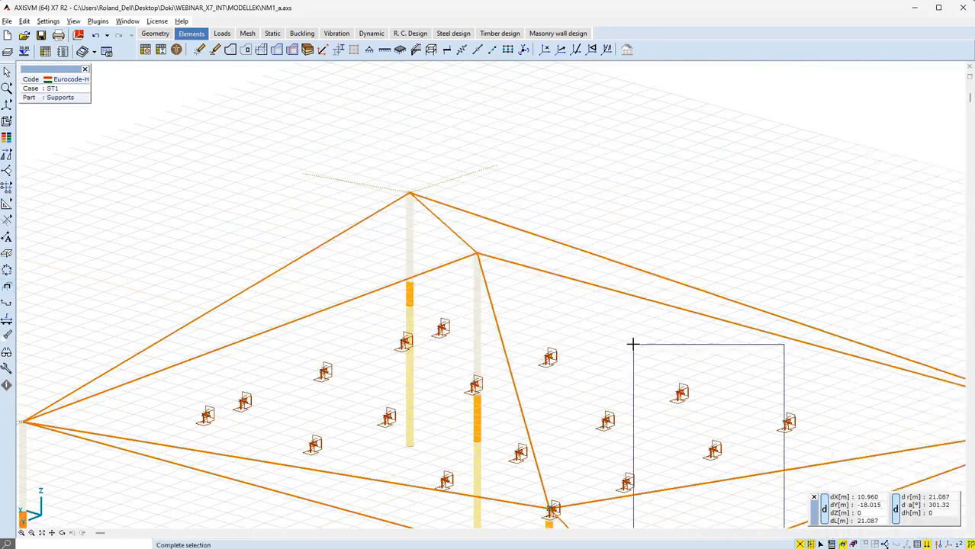
Select all nodal supports and apply the soil-and-footing stiffness calculation with auto-interpolated profile and Winkler spring NM1
left_click_drag(633, 344, 632, 343)
key("Escape")
left_click_drag(109, 243, 800, 521)
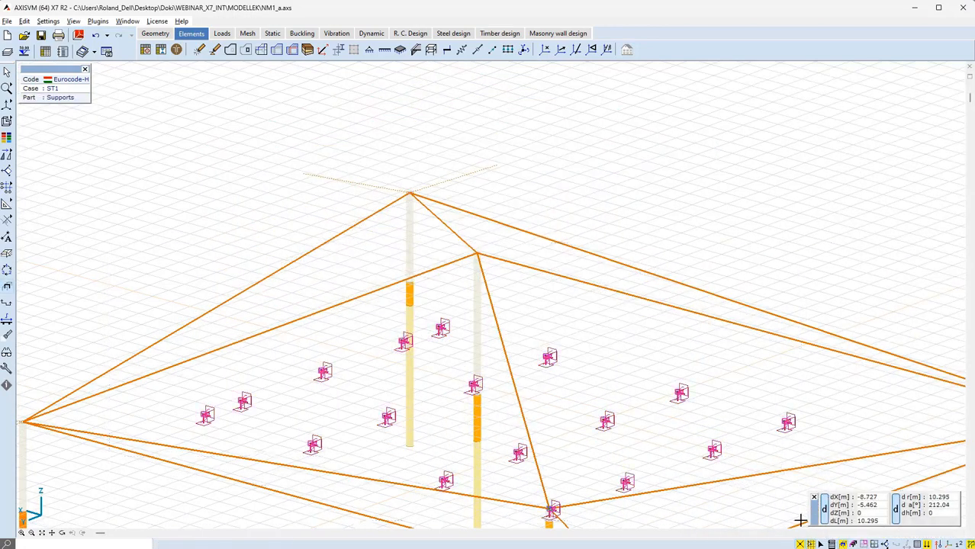
double_click(681, 396)
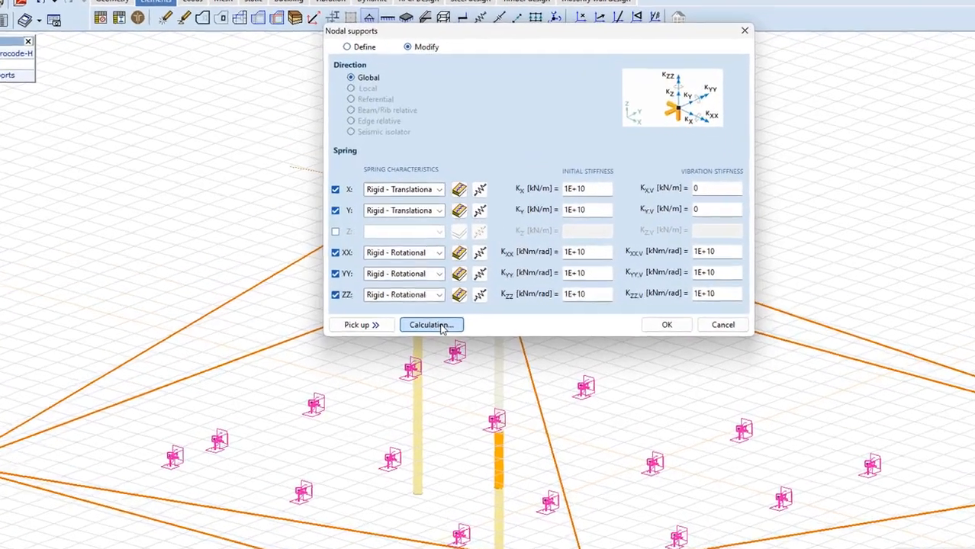
left_click(441, 326)
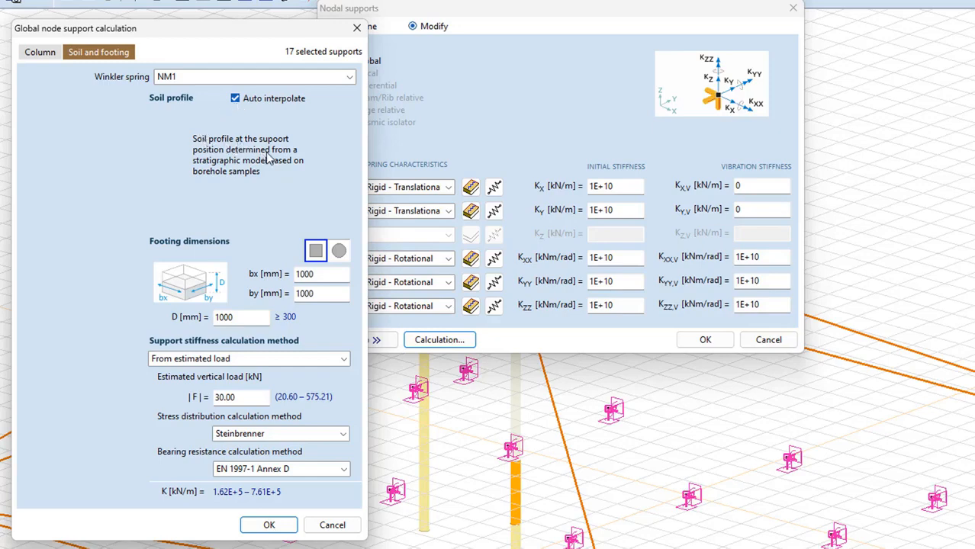
left_click(263, 524)
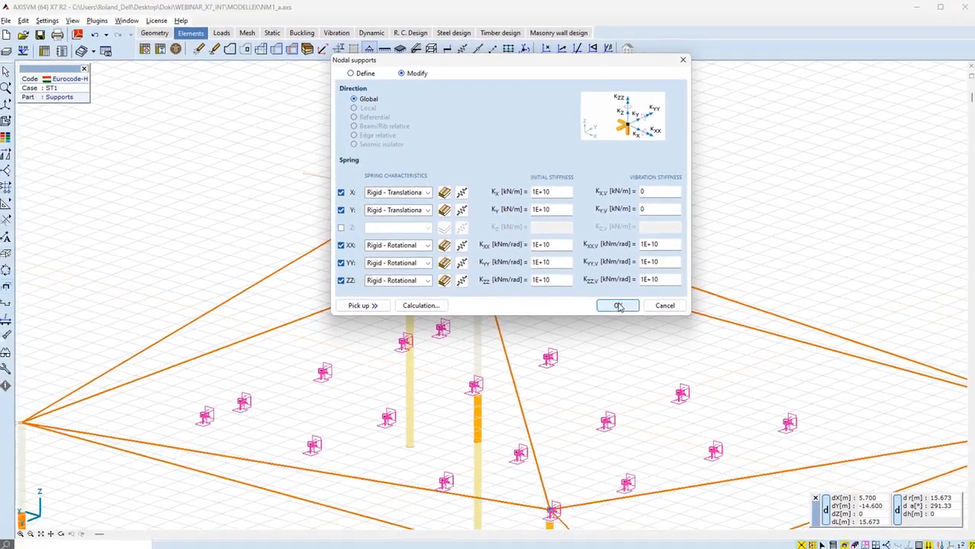
left_click(672, 326)
Inspect the support tooltips to check their interpolated Z stiffness and soil profile layers
mouse_move(549, 363)
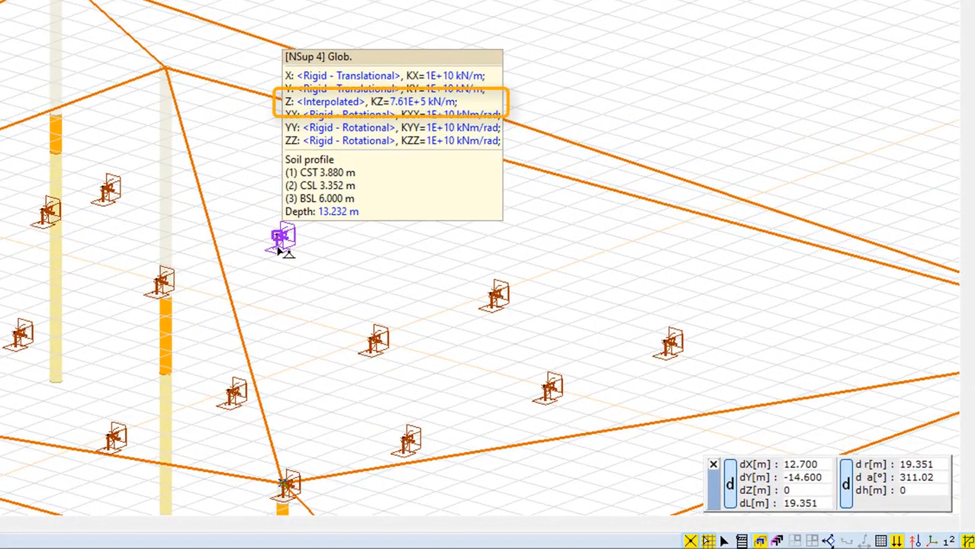
mouse_move(404, 448)
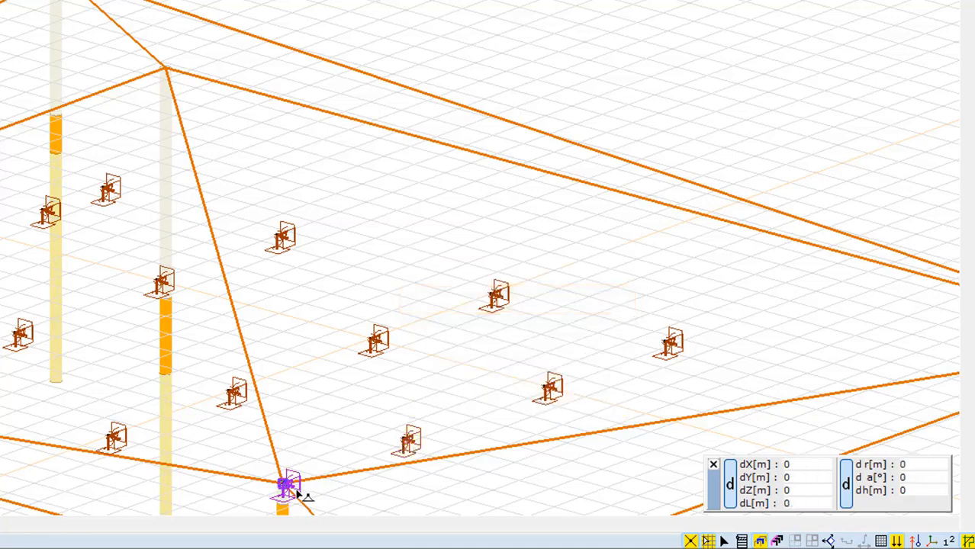
mouse_move(304, 495)
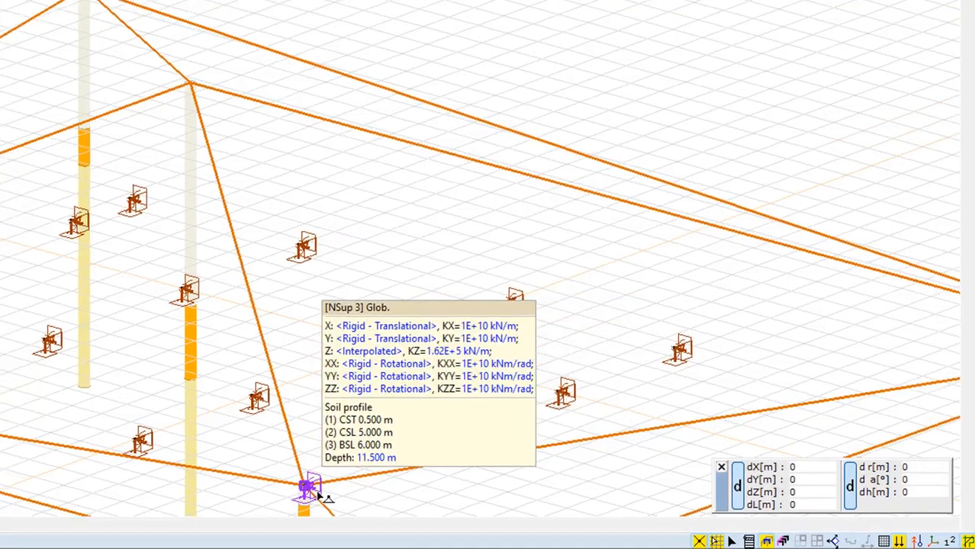
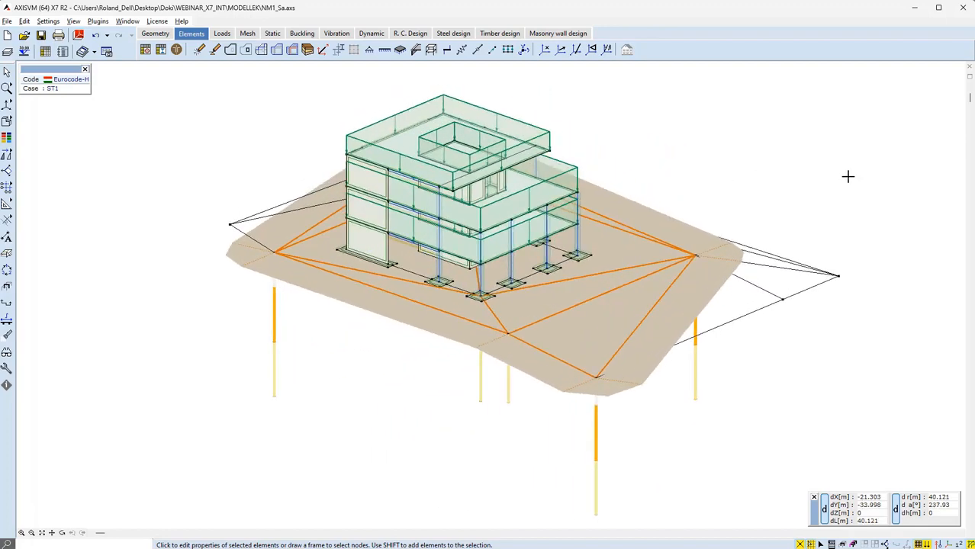
Hide the terrain model and define a soil modeling domain on the terrain boundary using all borehole samples and a depth of 12 m
left_click(939, 544)
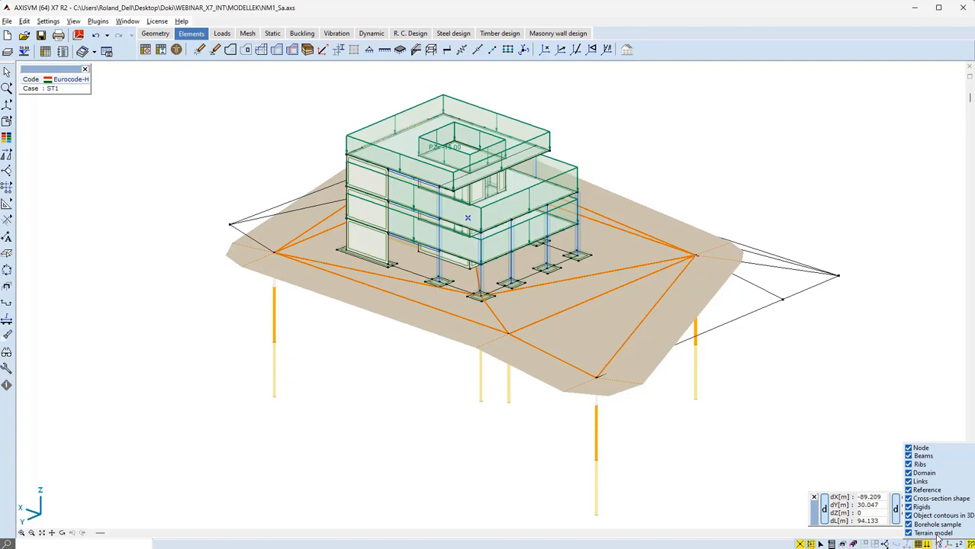
left_click(937, 534)
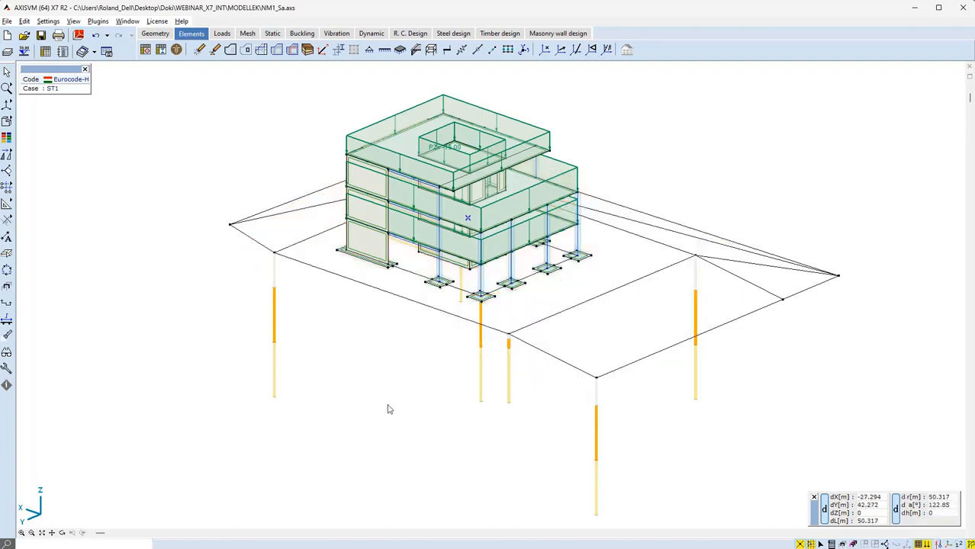
left_click(308, 50)
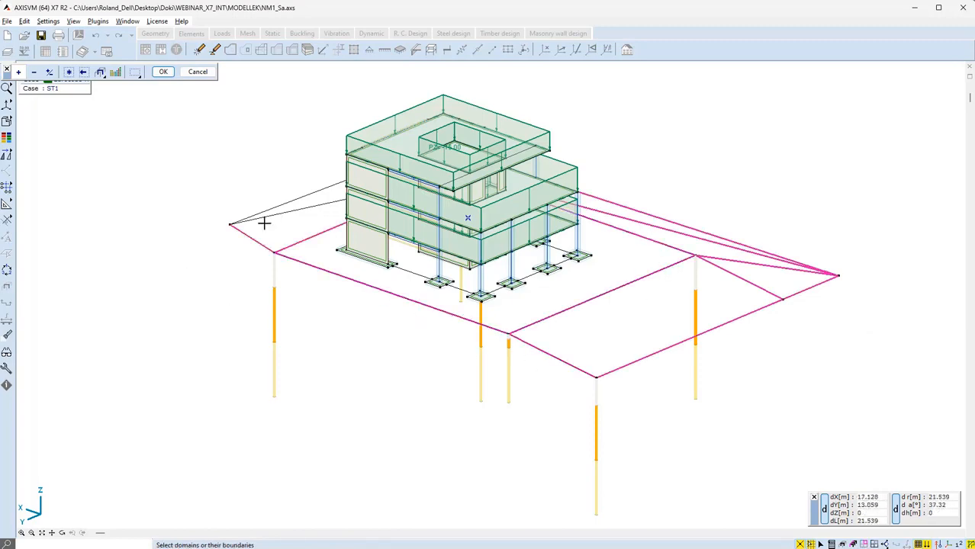
left_click_drag(268, 227, 245, 194)
middle_click_drag(244, 194, 308, 199, "alt")
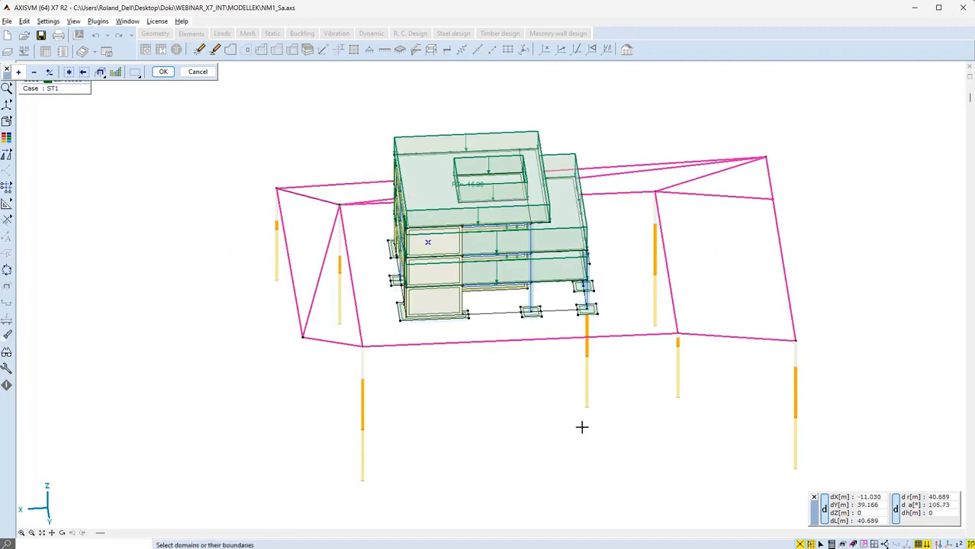
middle_click_drag(570, 427, 314, 375, "alt")
left_click(168, 73)
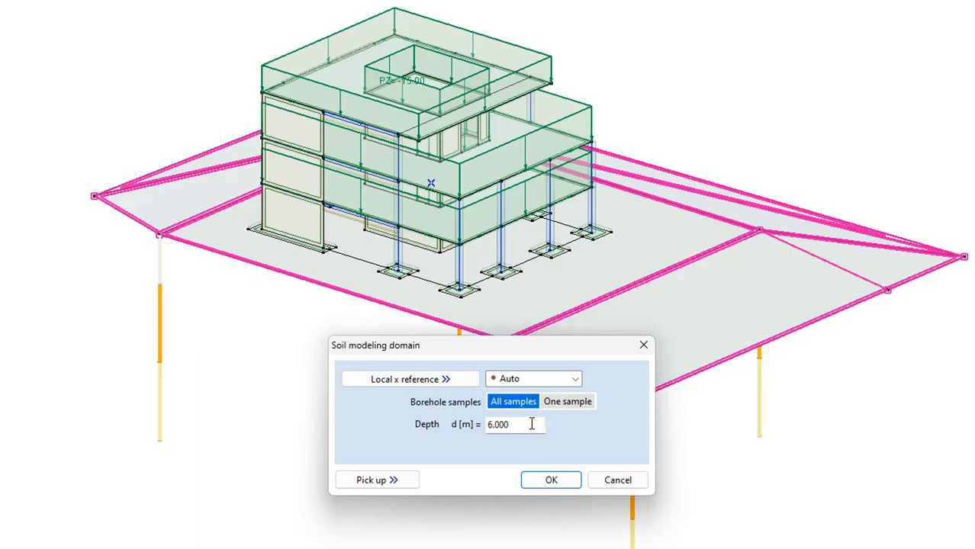
left_click(531, 424)
type("12")
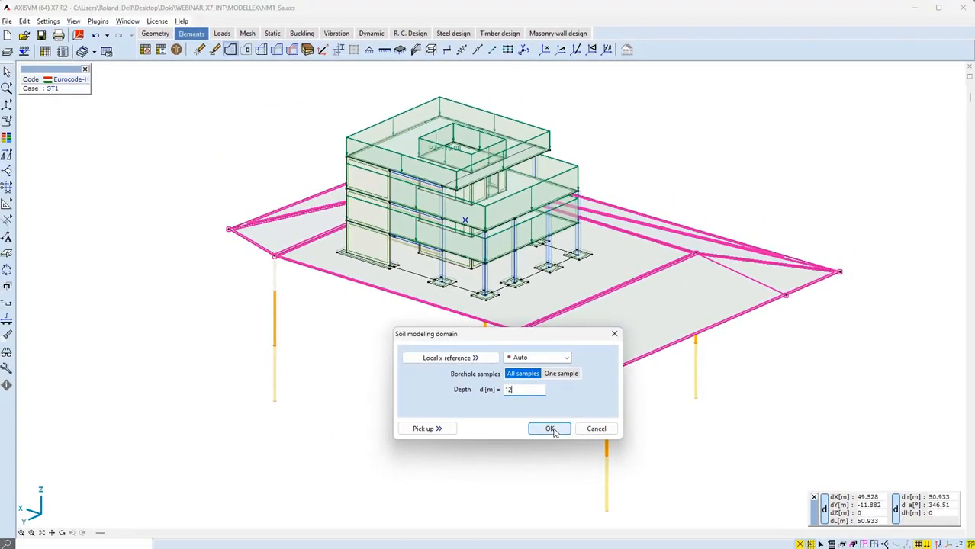
left_click(551, 429)
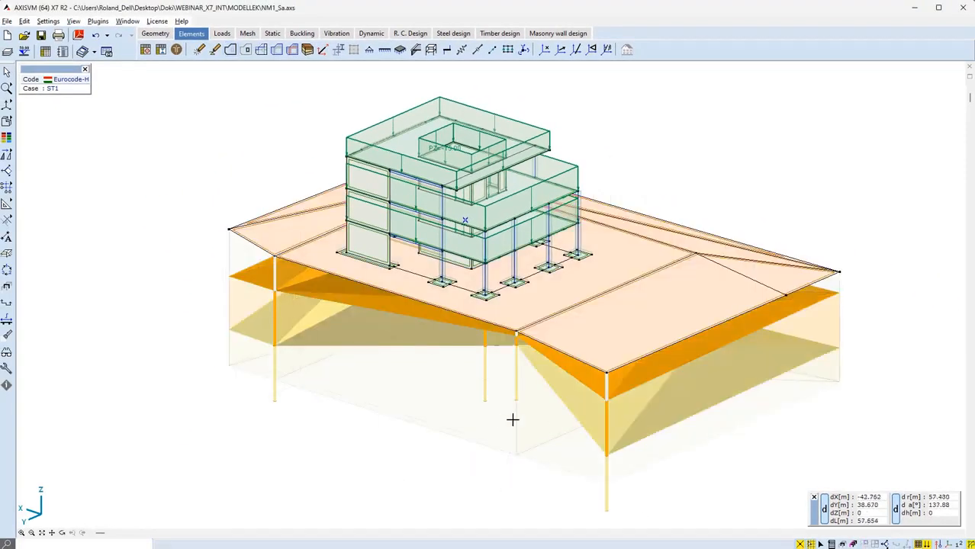
Switch to rendered display and orbit the model to inspect the soil layers of the modeling domain
middle_click_drag(513, 418, 487, 382)
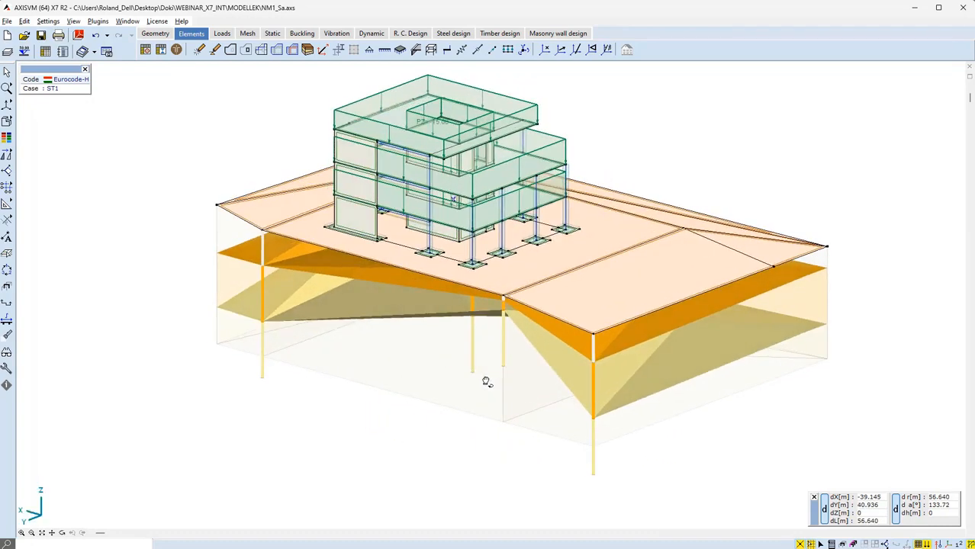
left_click(938, 544)
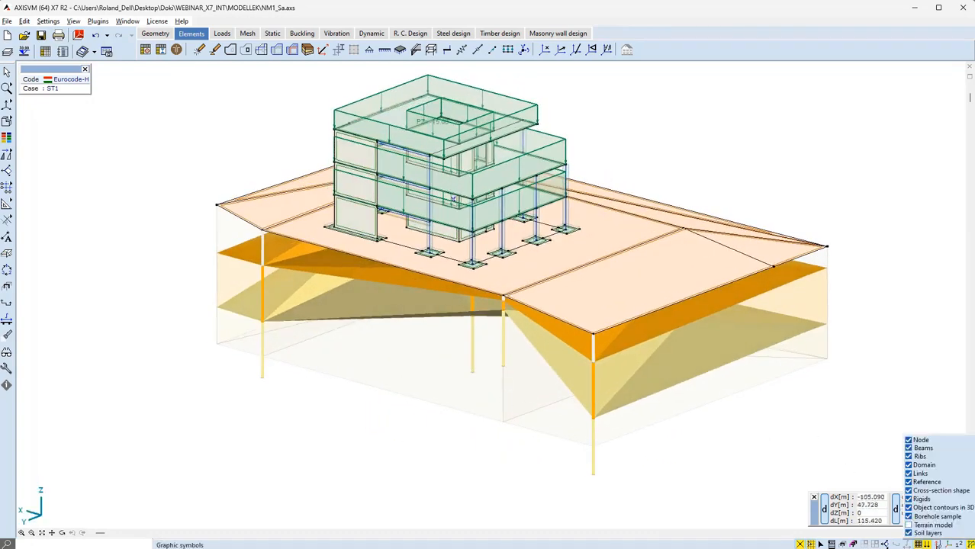
left_click(930, 533)
left_click(931, 534)
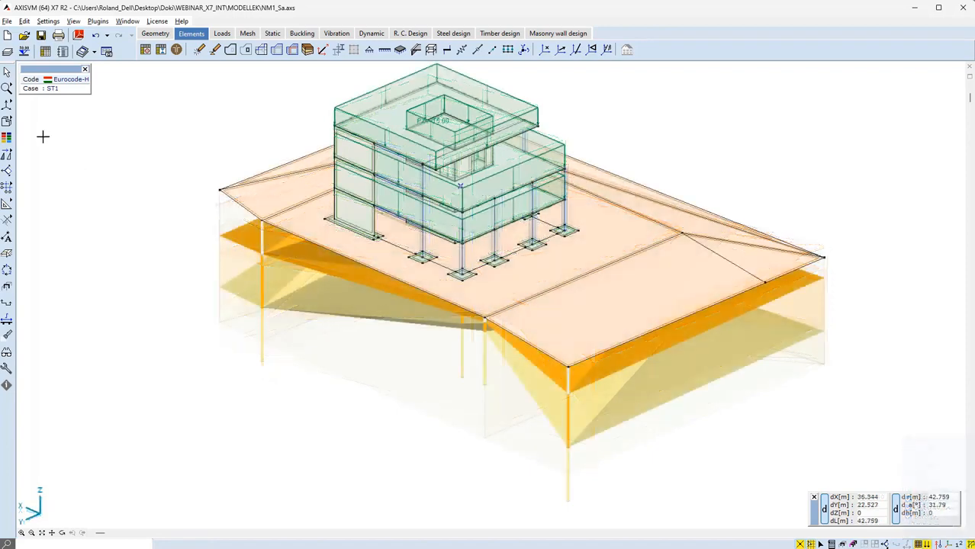
left_click(28, 123)
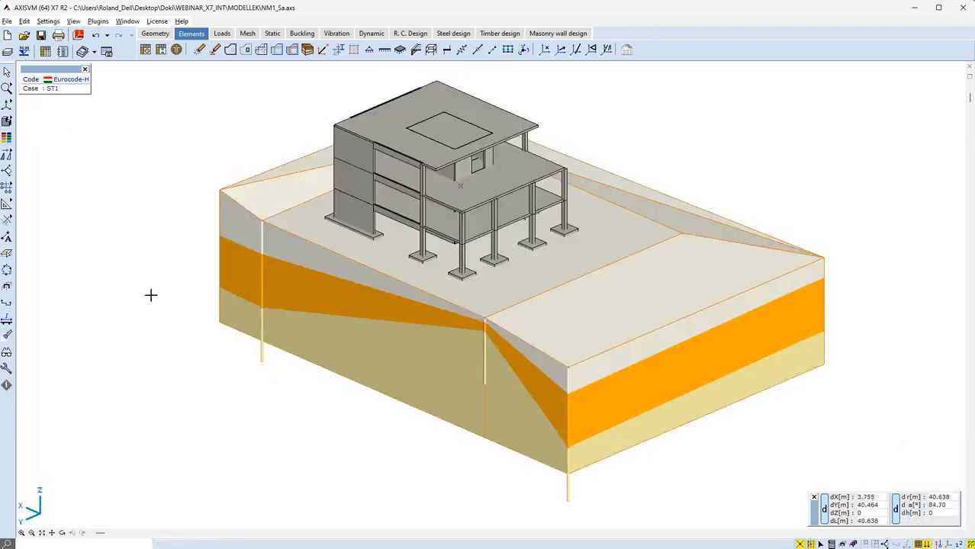
left_click_drag(158, 283, 411, 154)
middle_click_drag(412, 155, 409, 149, "alt")
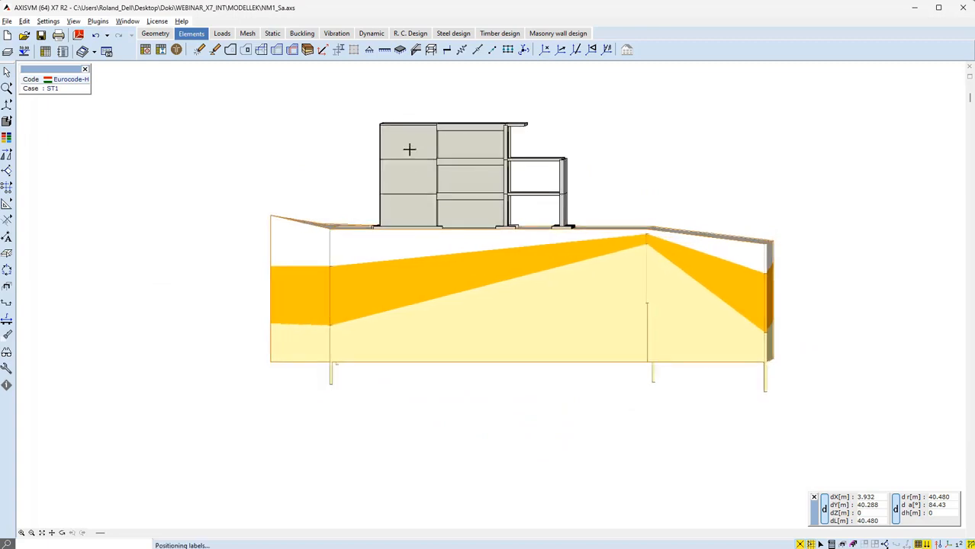
Select the footings in side view and display only the selected elements, then show all elements again
left_click_drag(364, 218, 592, 238)
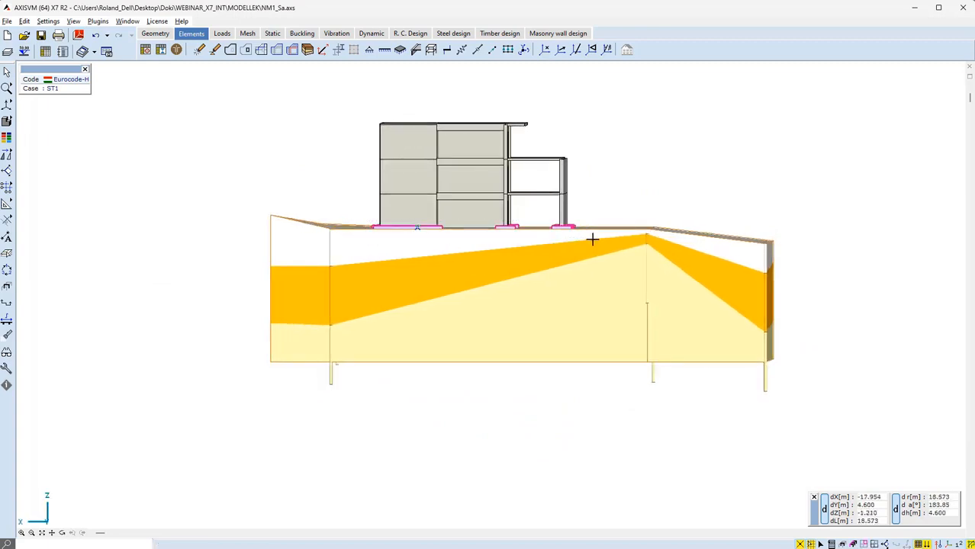
left_click(864, 545)
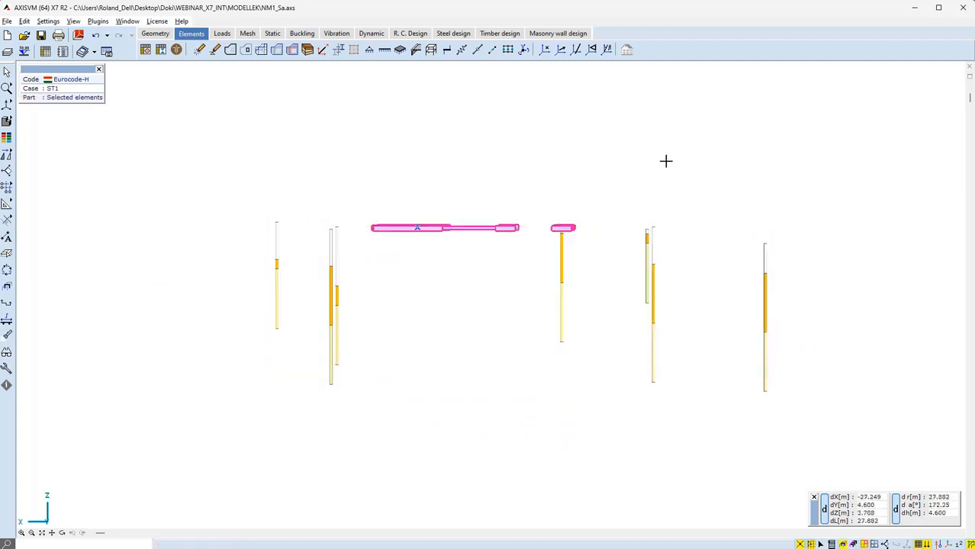
middle_click_drag(642, 132, 436, 316, "alt")
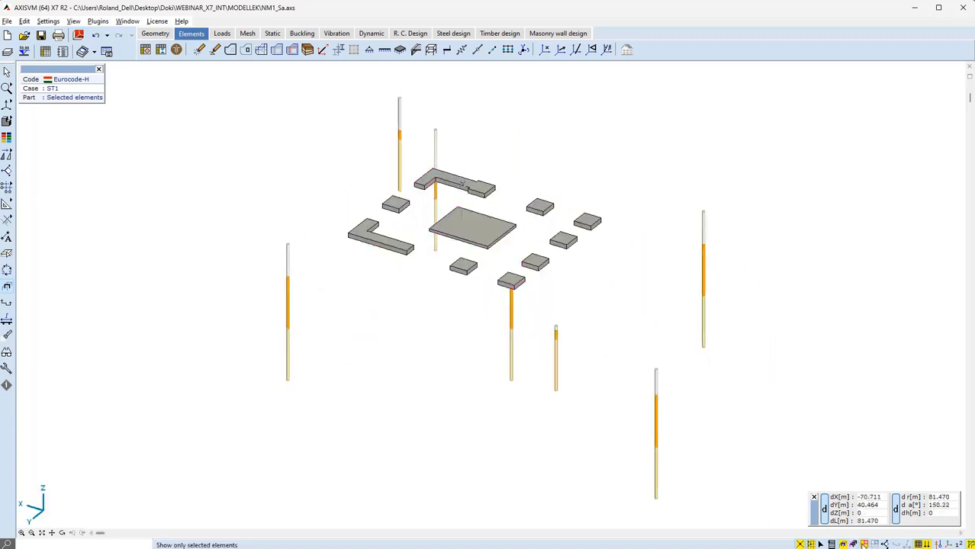
left_click(864, 545)
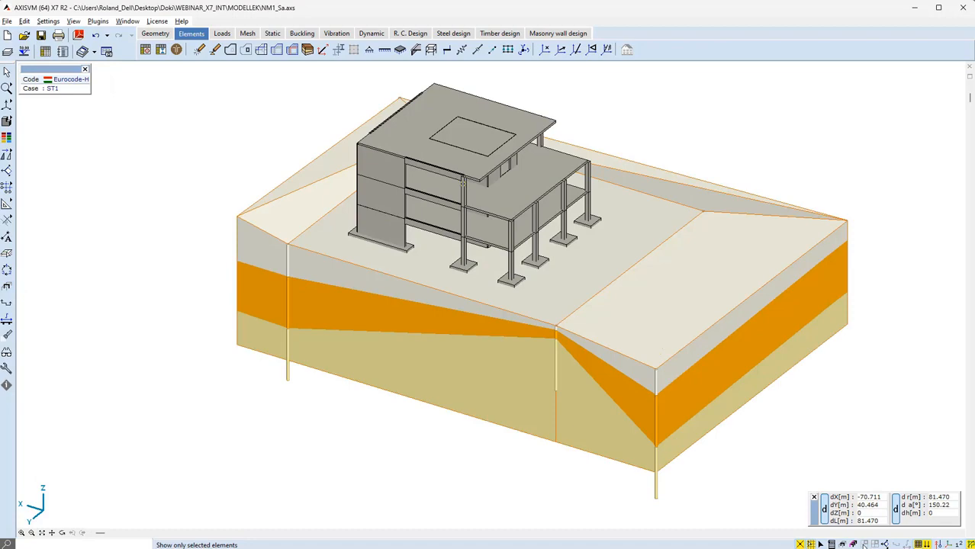
Switch to the load definitions and make ROOF the active load case
left_click(222, 32)
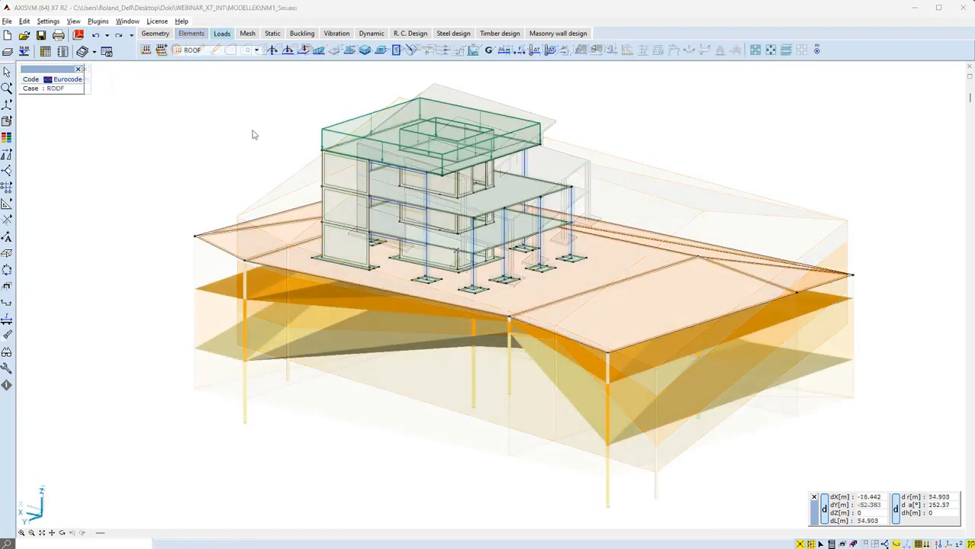
left_click(257, 51)
left_click(229, 79)
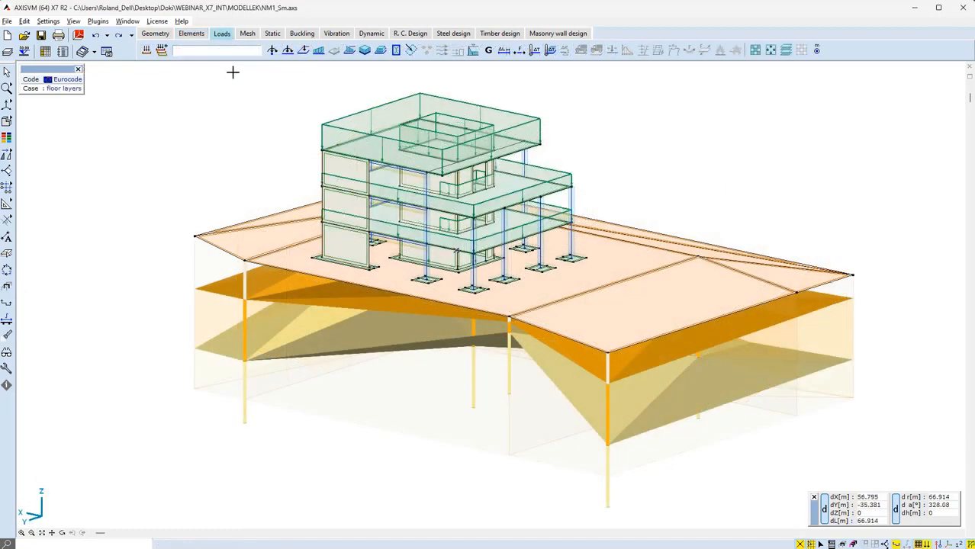
left_click(256, 50)
key("Down")
key("Down")
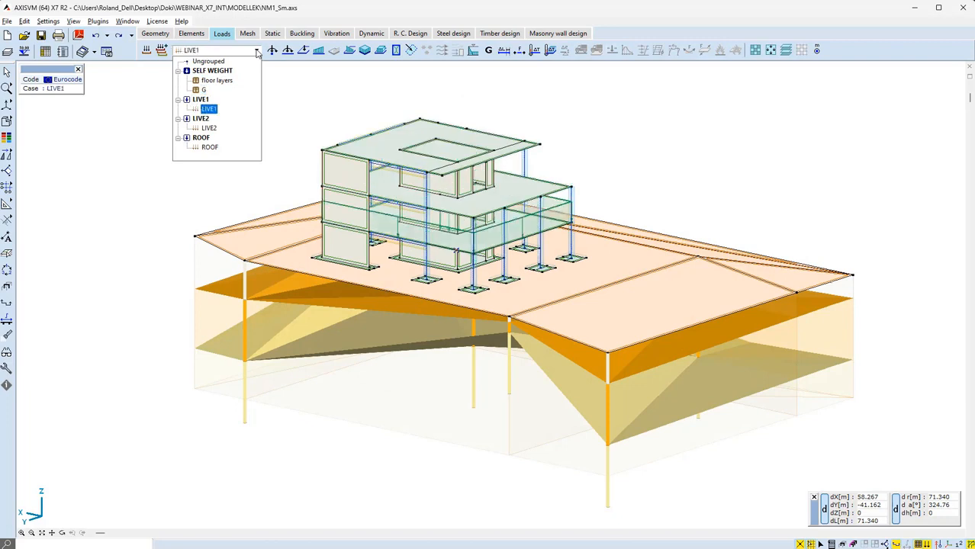
key("Down")
key("Down")
key("Return")
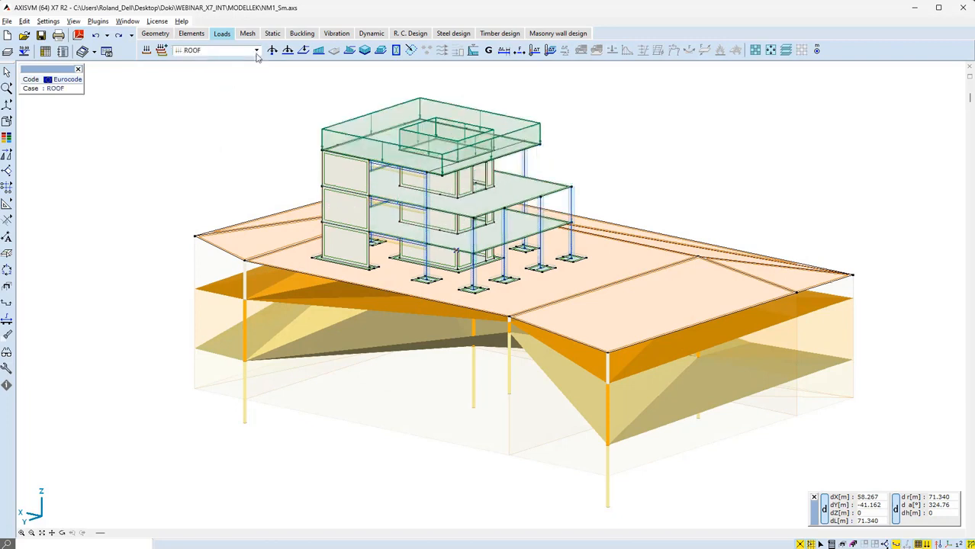
Select the building and generate its finite element mesh with the current meshing parameters
left_click(249, 35)
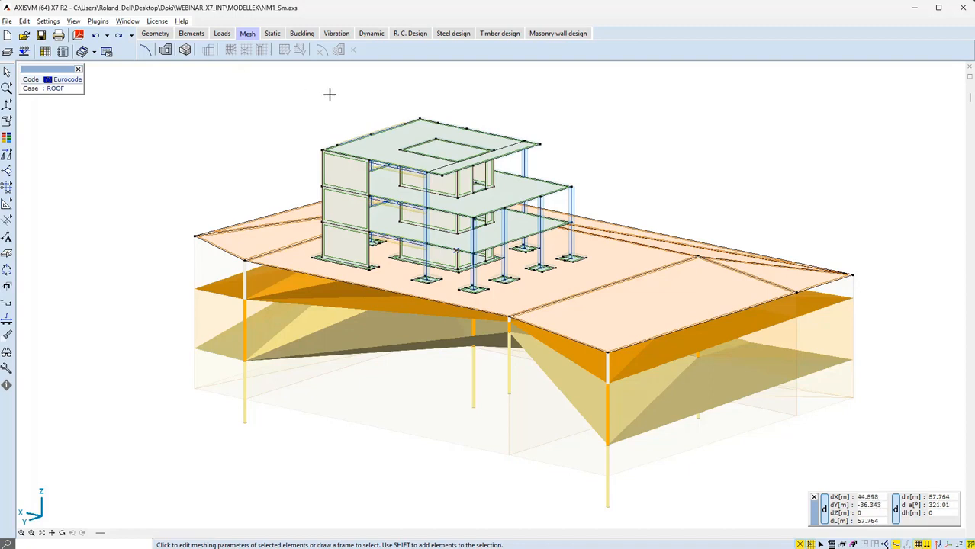
left_click_drag(312, 84, 590, 304)
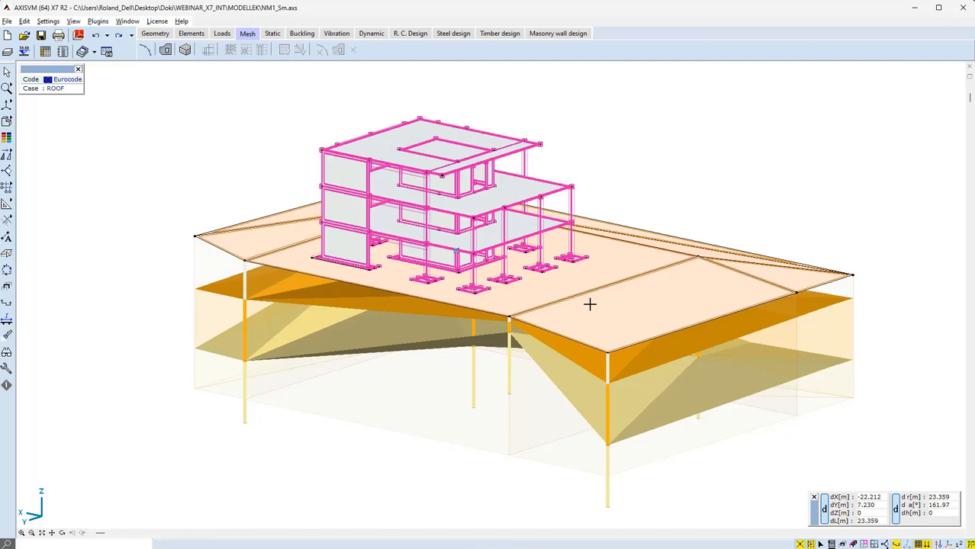
left_click(166, 50)
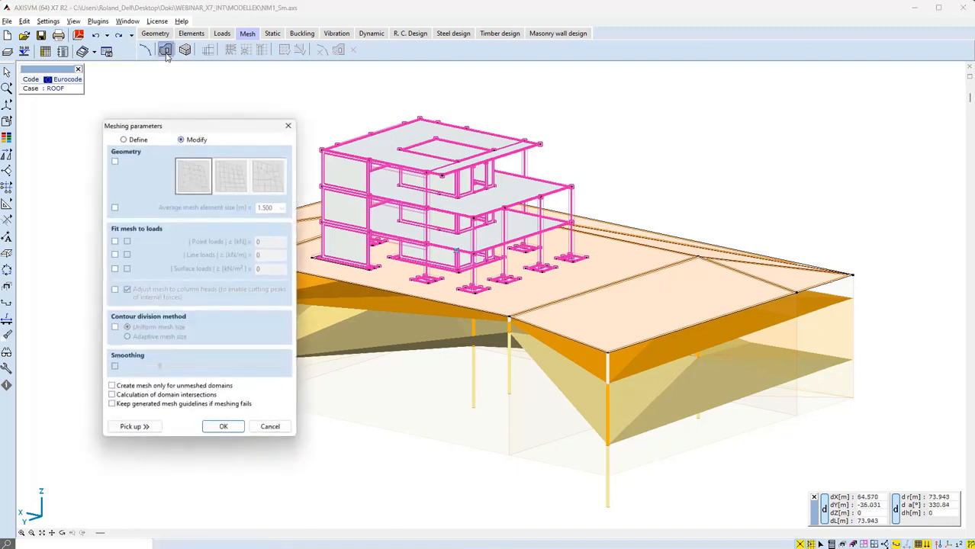
left_click(223, 428)
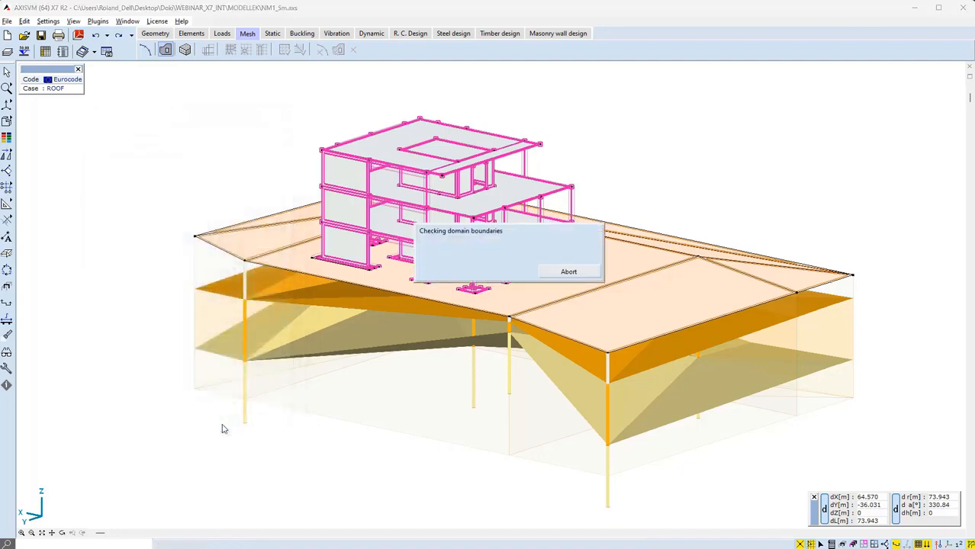
Mesh the soil modeling domain with tetrahedral solid elements, average element size and average vertical size 4.000 m
left_click(185, 50)
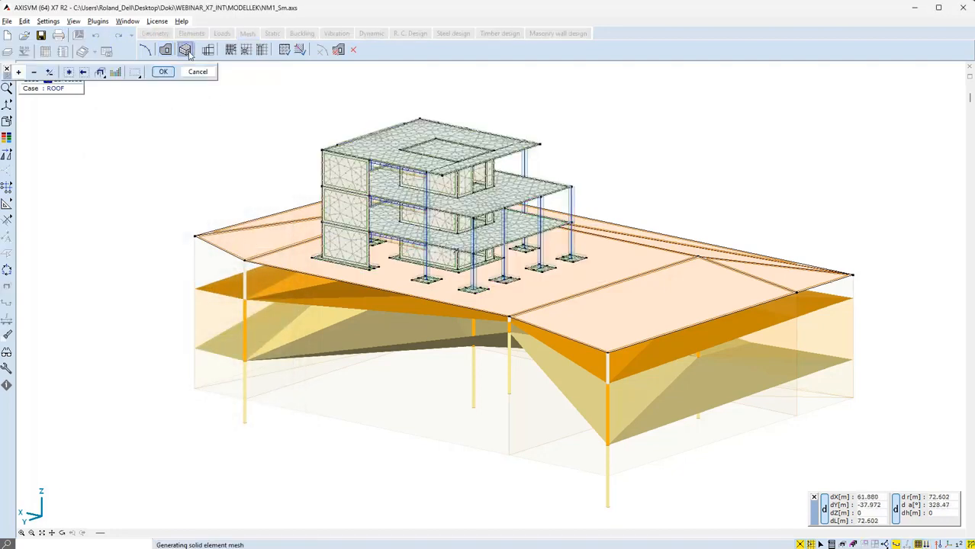
left_click(69, 72)
left_click(163, 72)
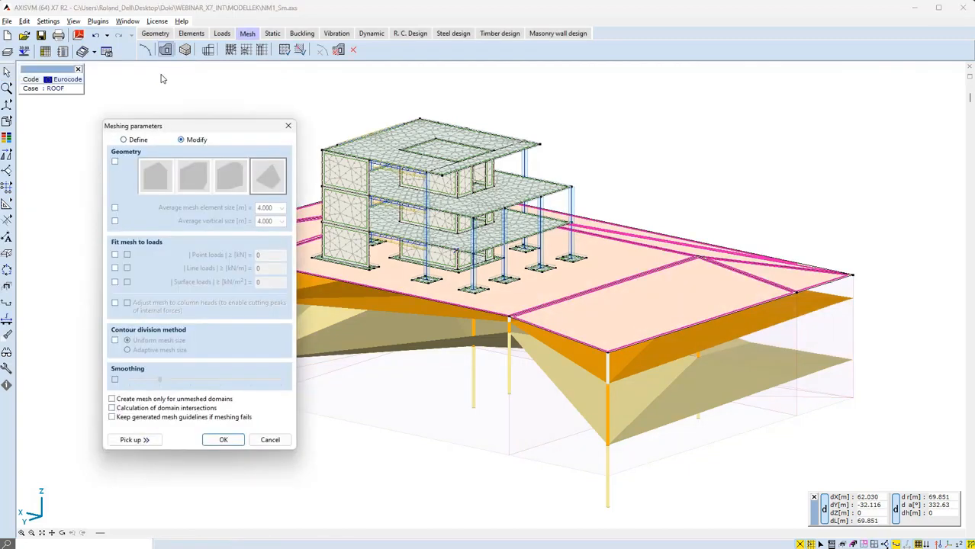
left_click(115, 163)
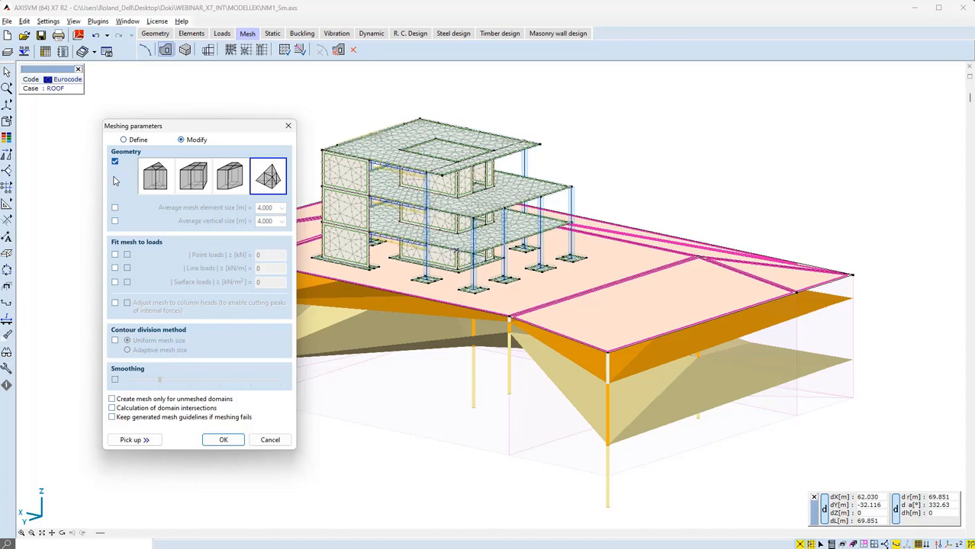
left_click(115, 208)
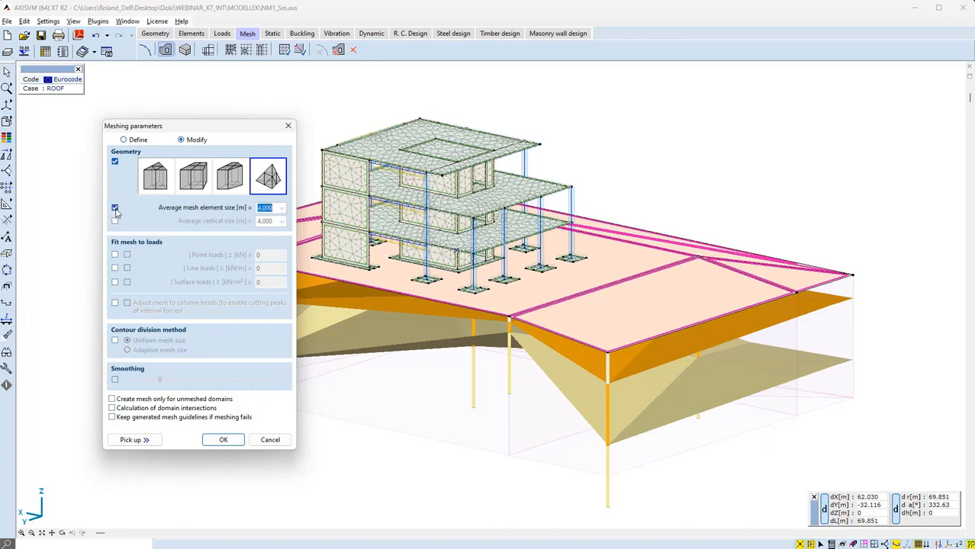
left_click(115, 220)
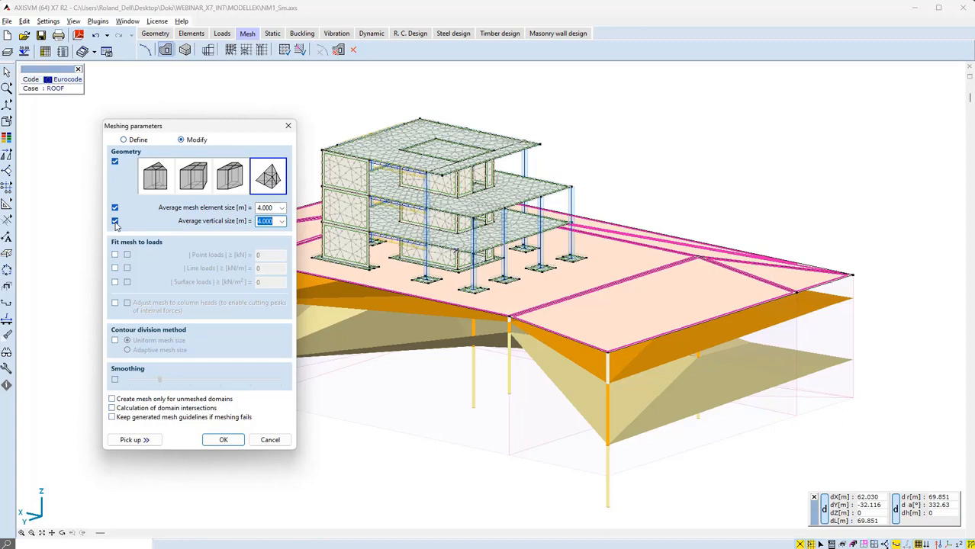
left_click(221, 440)
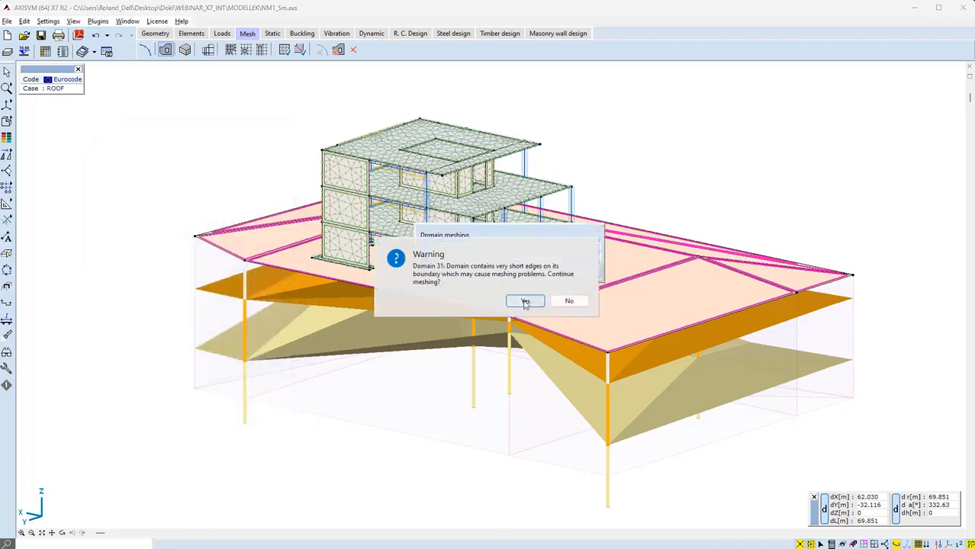
left_click(525, 302)
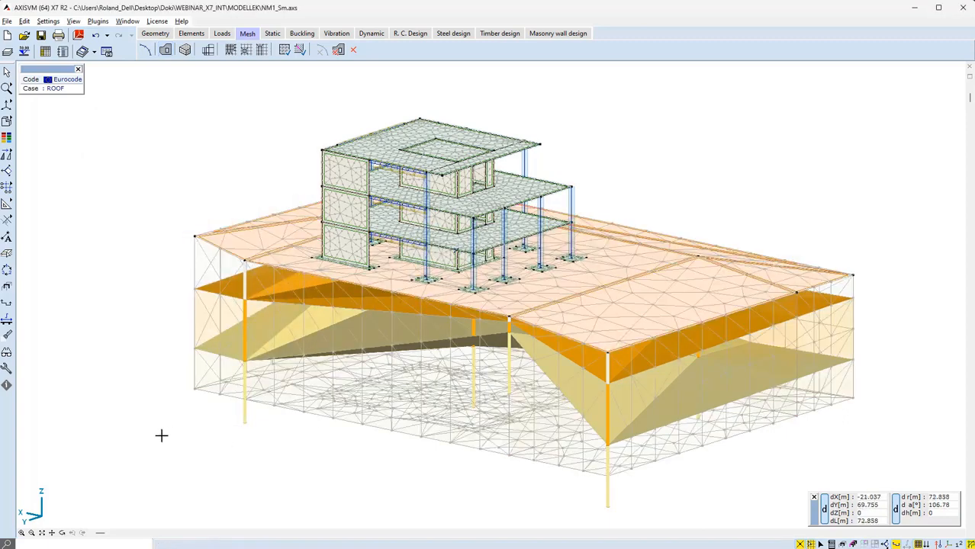
Toggle the surface and volume mesh display on and off
left_click(918, 544)
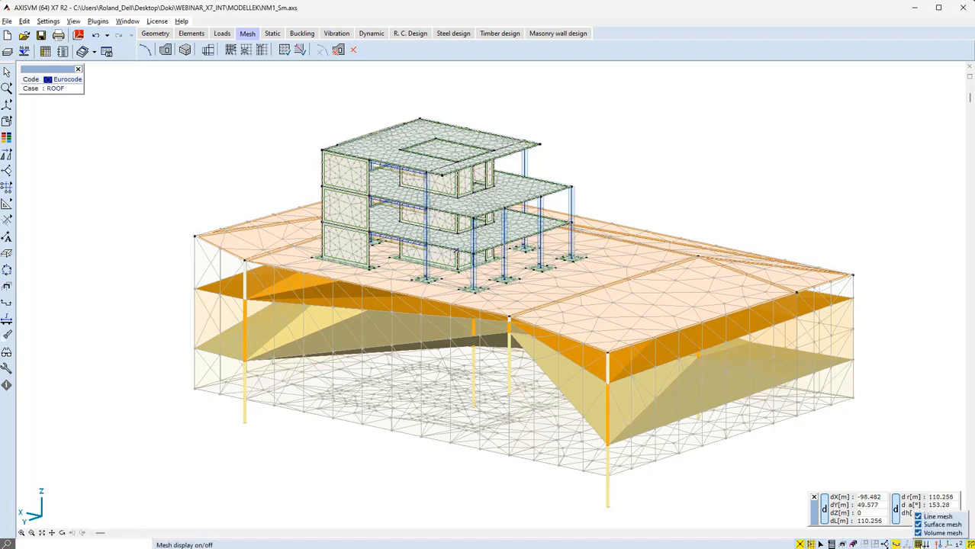
left_click(919, 525)
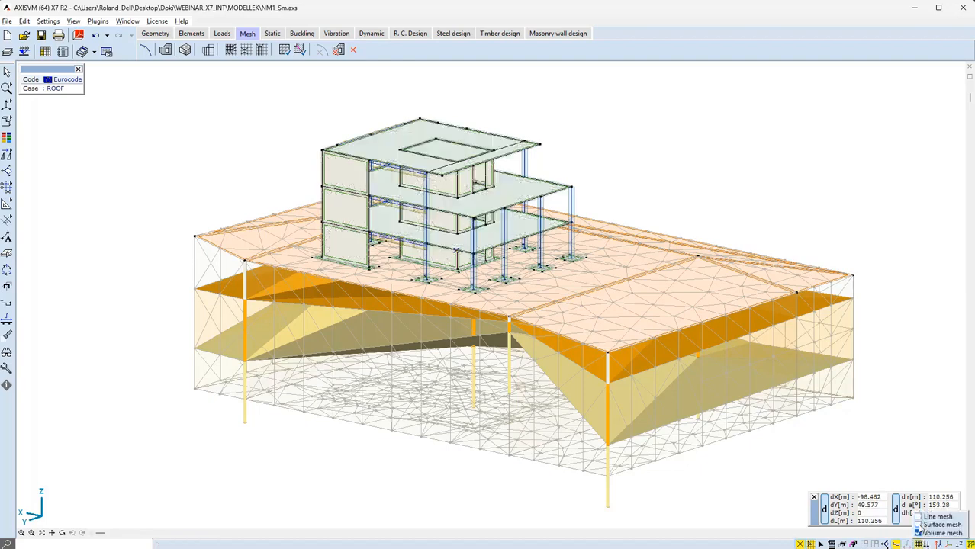
left_click(920, 535)
left_click(920, 535)
left_click(919, 525)
Run a linear static analysis of the model
left_click(272, 33)
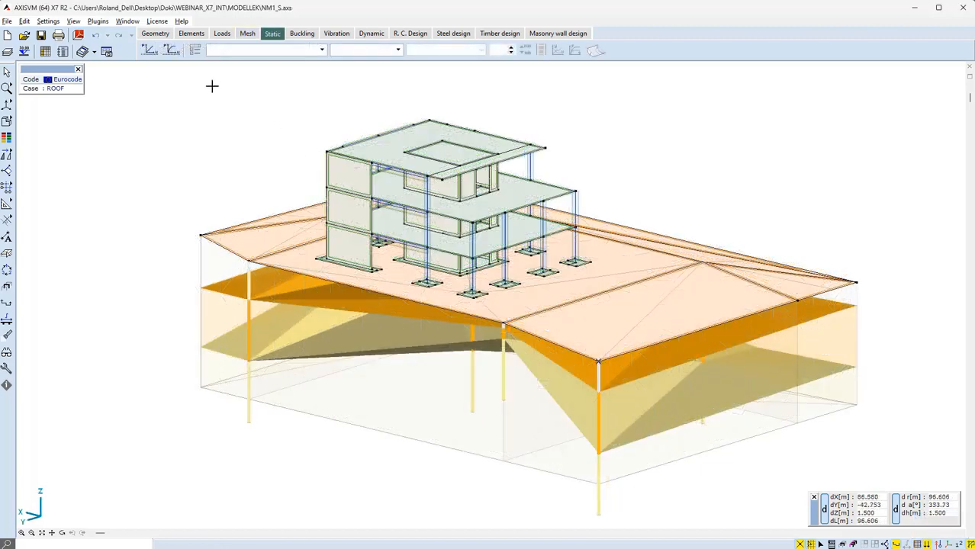
left_click(149, 50)
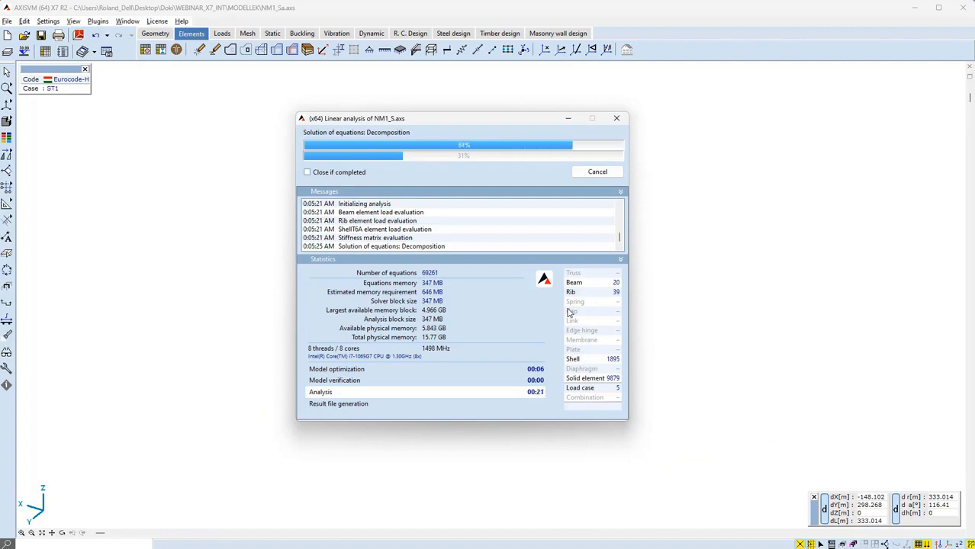
Close the analysis window and display the vertical displacement eZ results on the solid model
left_click(597, 172)
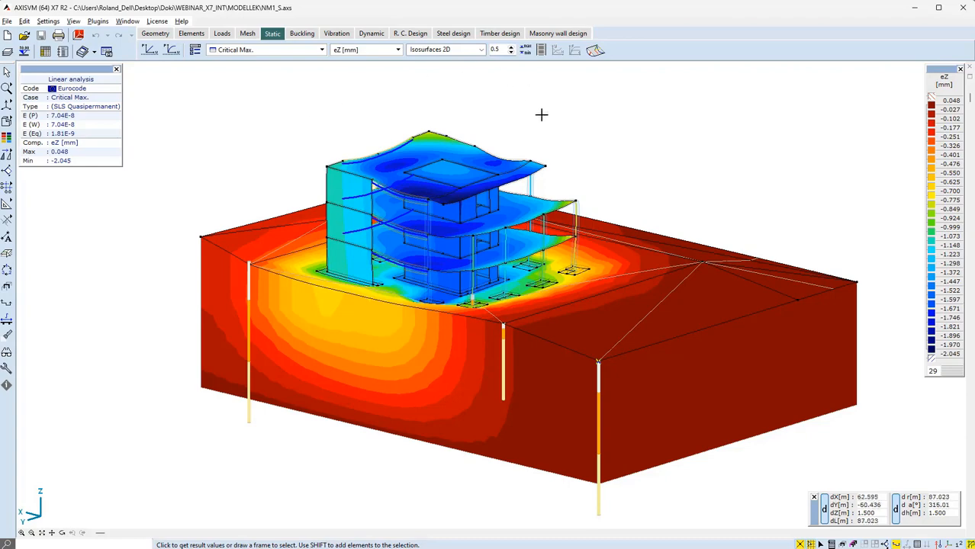
middle_click_drag(618, 126, 588, 128, "alt")
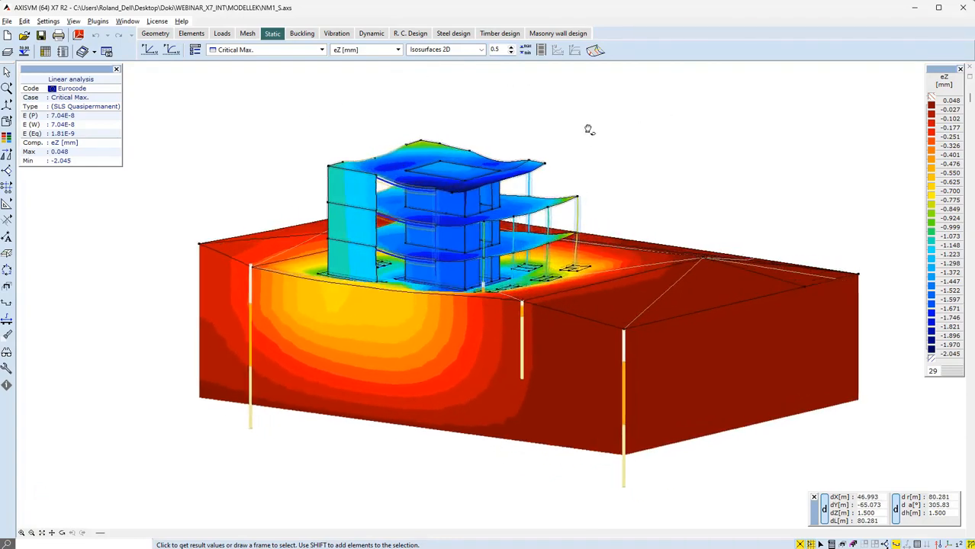
left_click(7, 122)
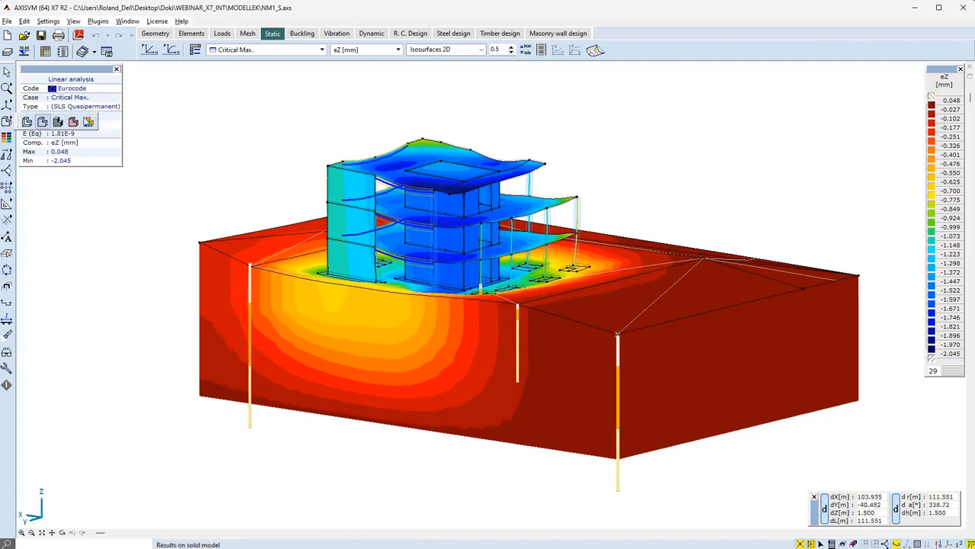
left_click(88, 125)
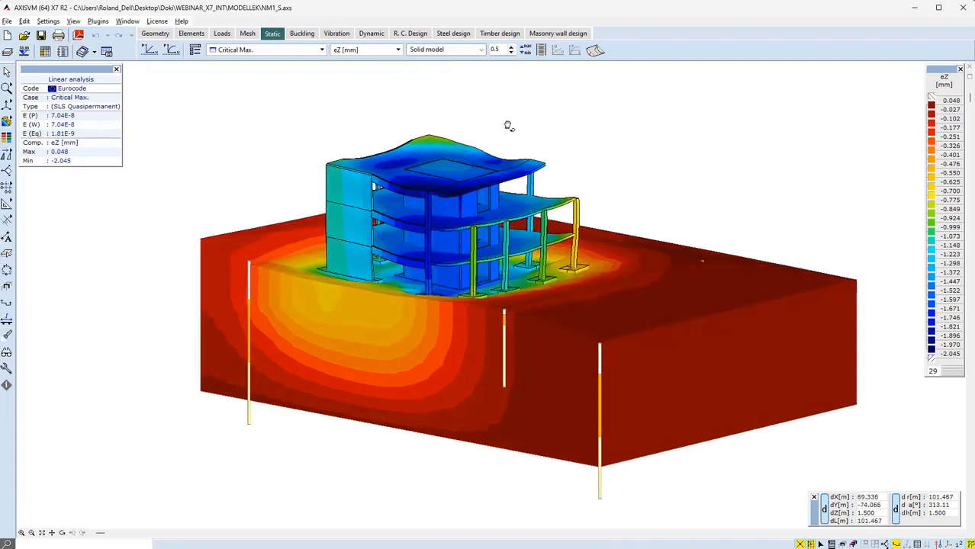
Play the animation of the linear analysis displacements
left_click(541, 50)
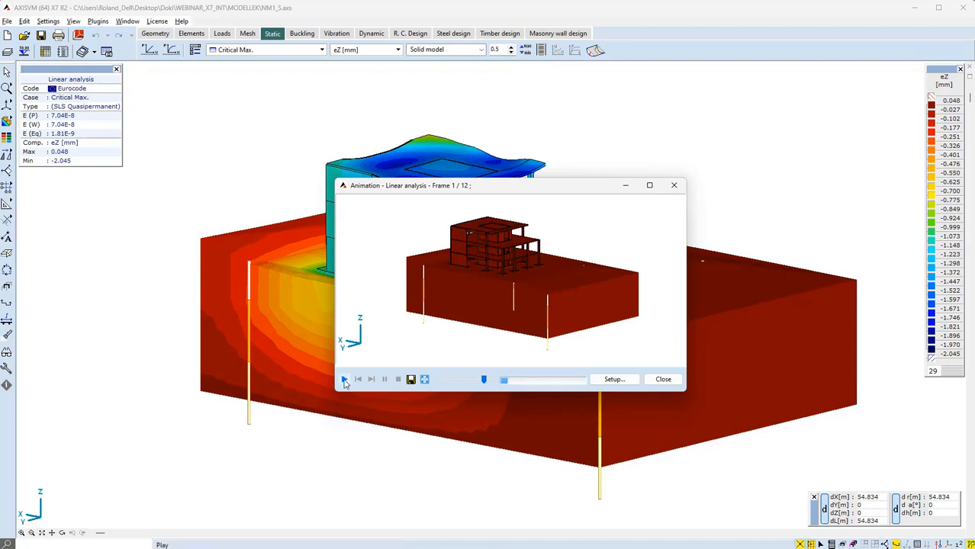
left_click(344, 379)
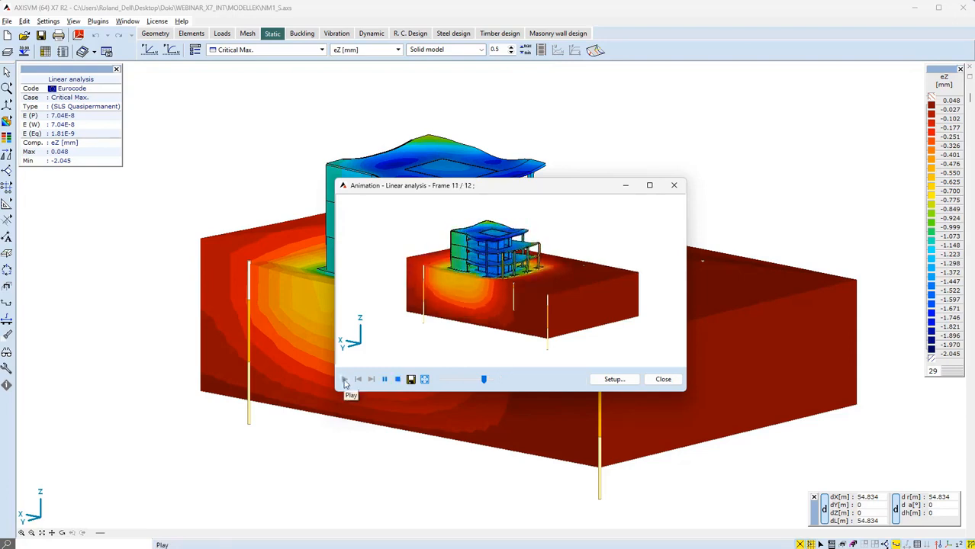
left_click(663, 380)
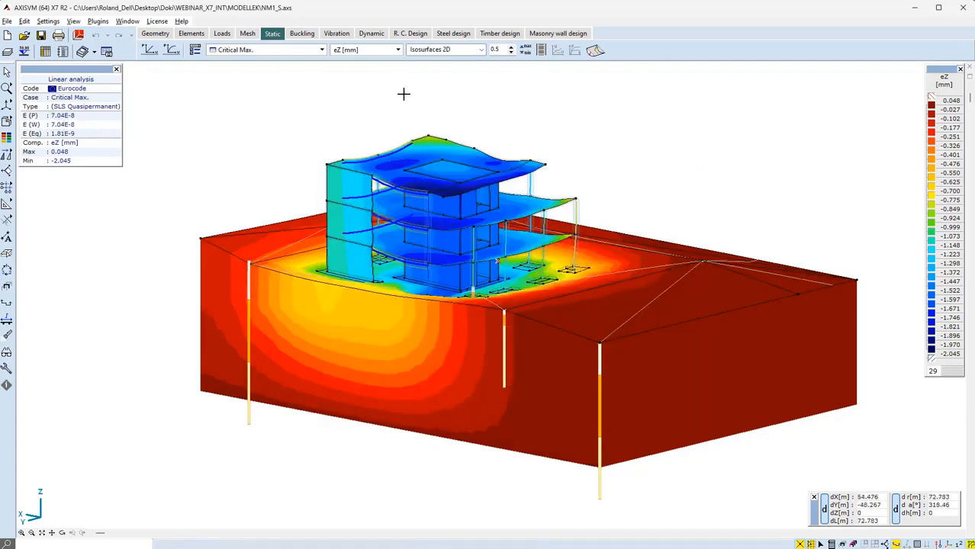
Activate the a1-a1 section plane to show results only along that cut
left_click(6, 305)
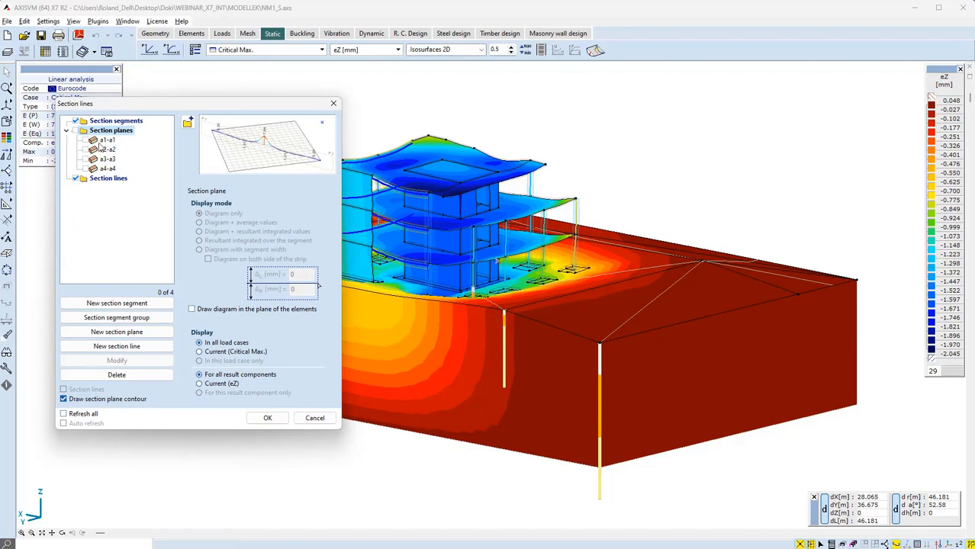
left_click(88, 142)
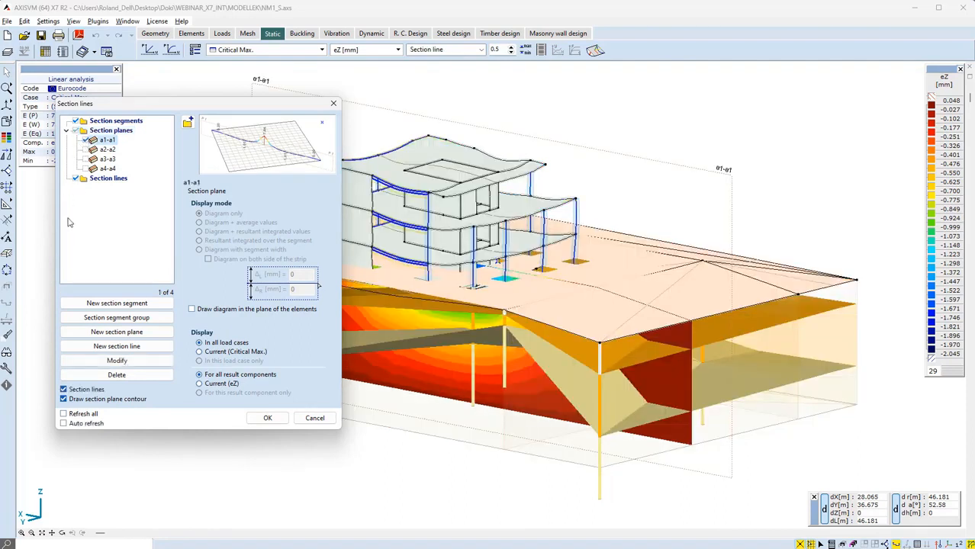
left_click(264, 420)
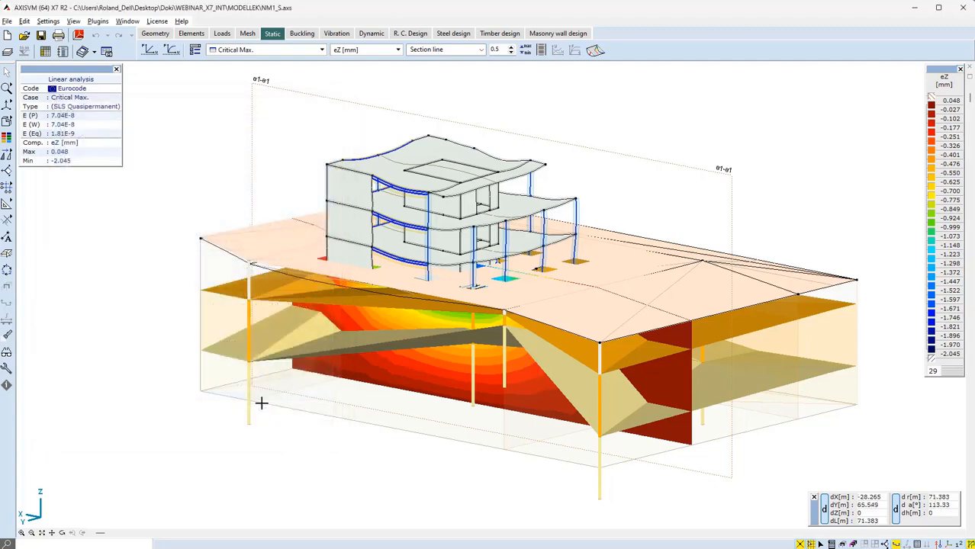
Display the soil strain ezz component on the a1-a1 section for the All ULS combinations
middle_click_drag(398, 281, 611, 309, "alt")
mouse_move(961, 545)
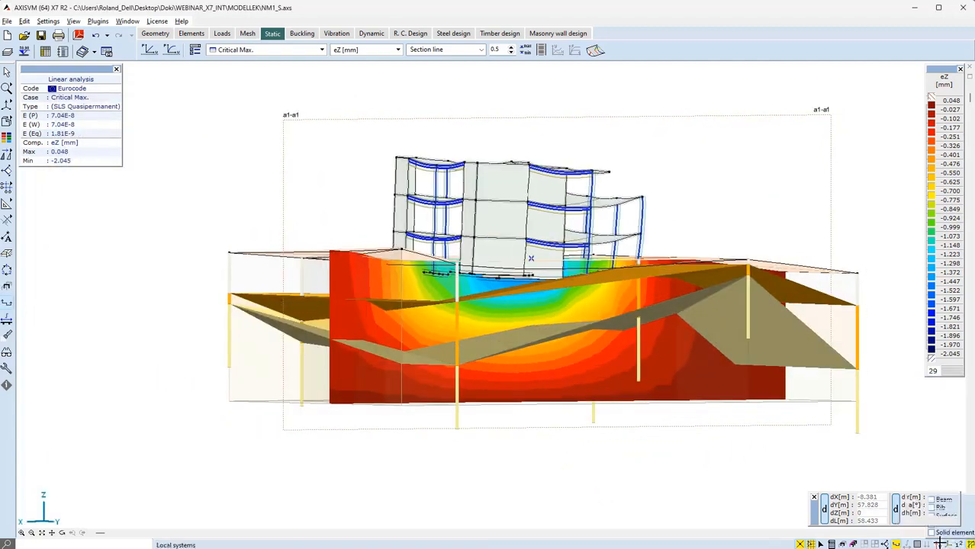
left_click(896, 533)
middle_click_drag(740, 213, 612, 209, "alt")
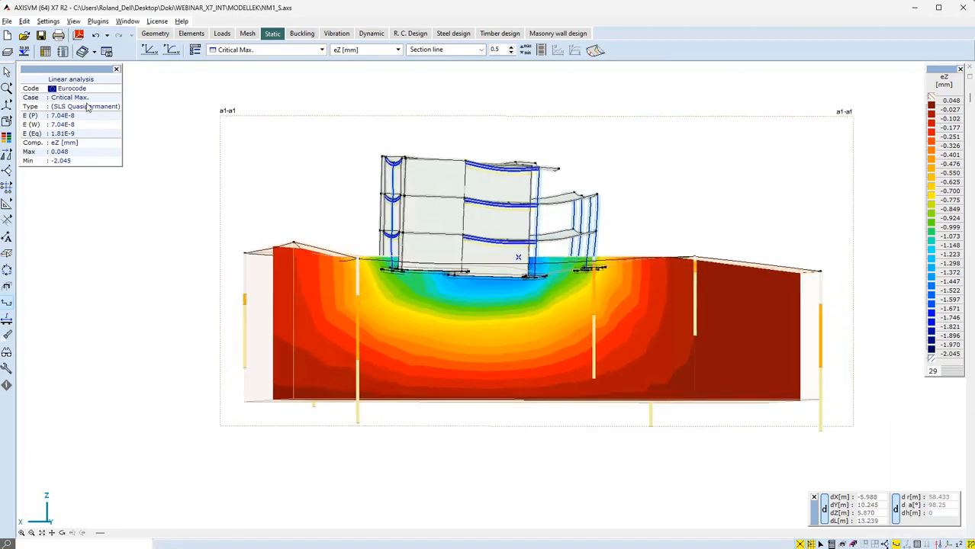
left_click(28, 106)
left_click(366, 50)
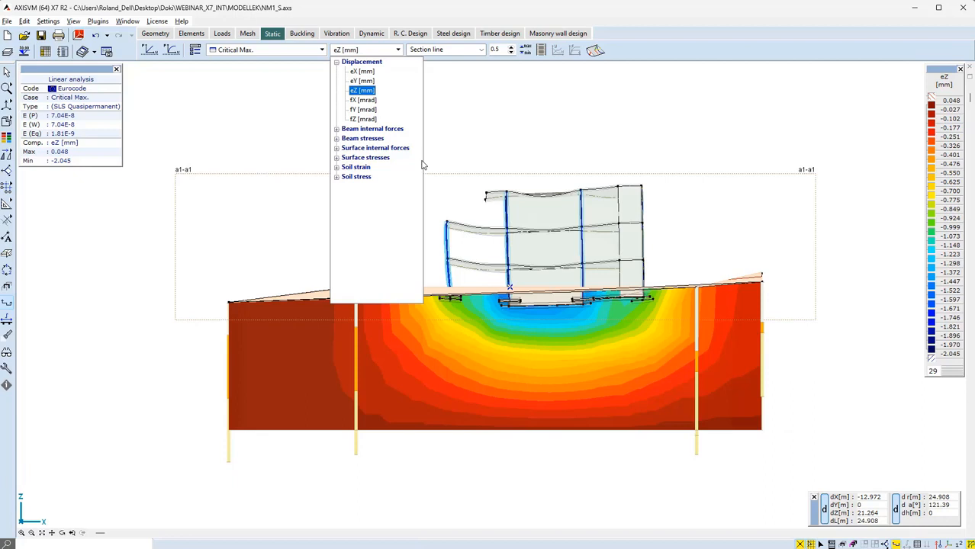
left_click(337, 168)
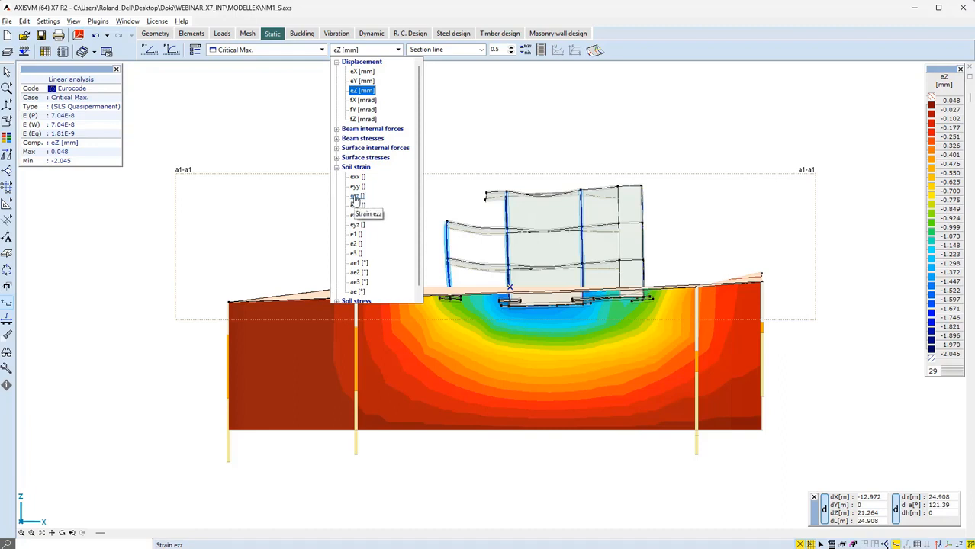
left_click(355, 197)
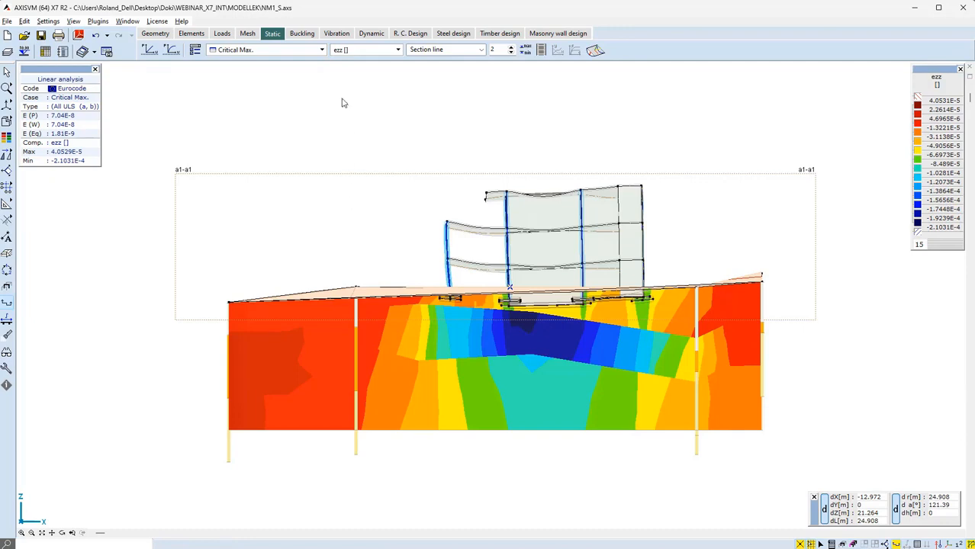
Display the soil stress Szz component on the section
left_click(347, 51)
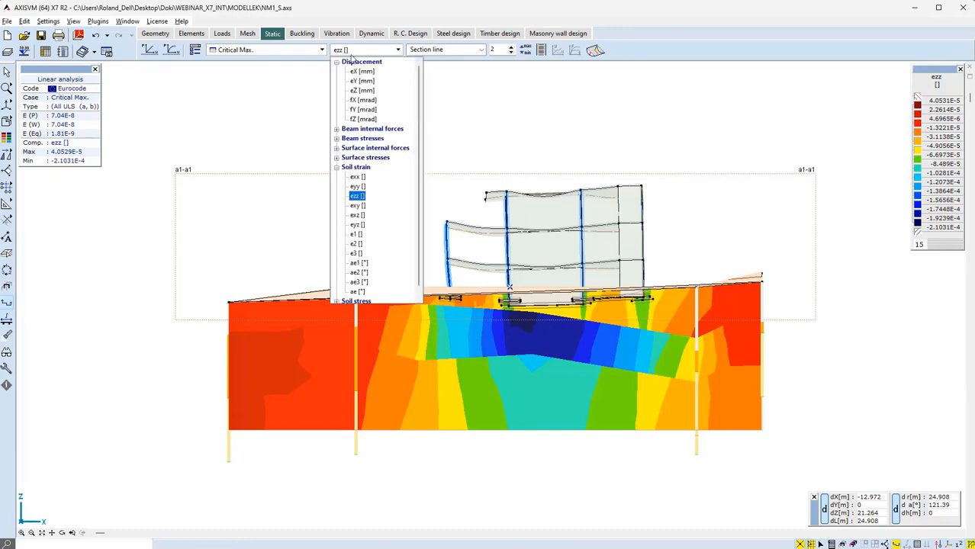
scroll(383, 178, "down", 1)
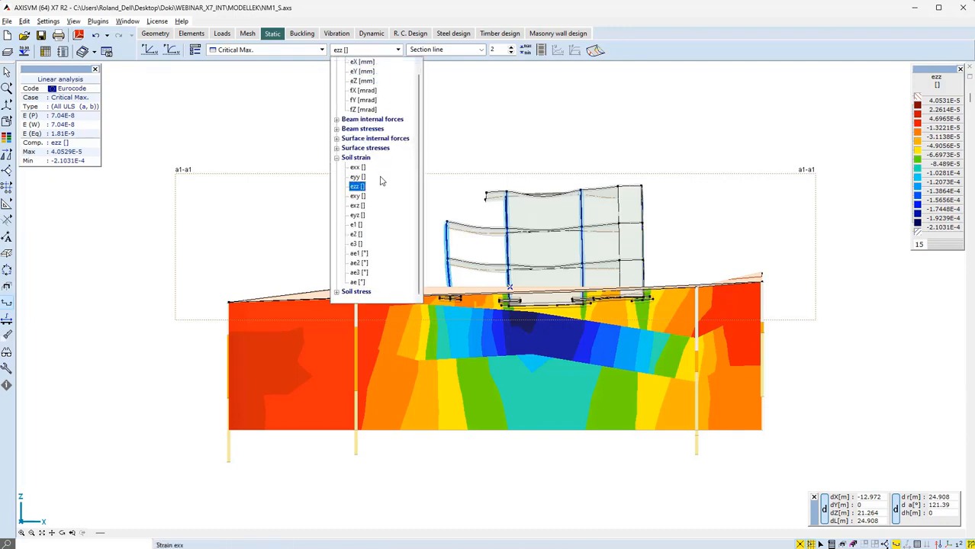
left_click(337, 291)
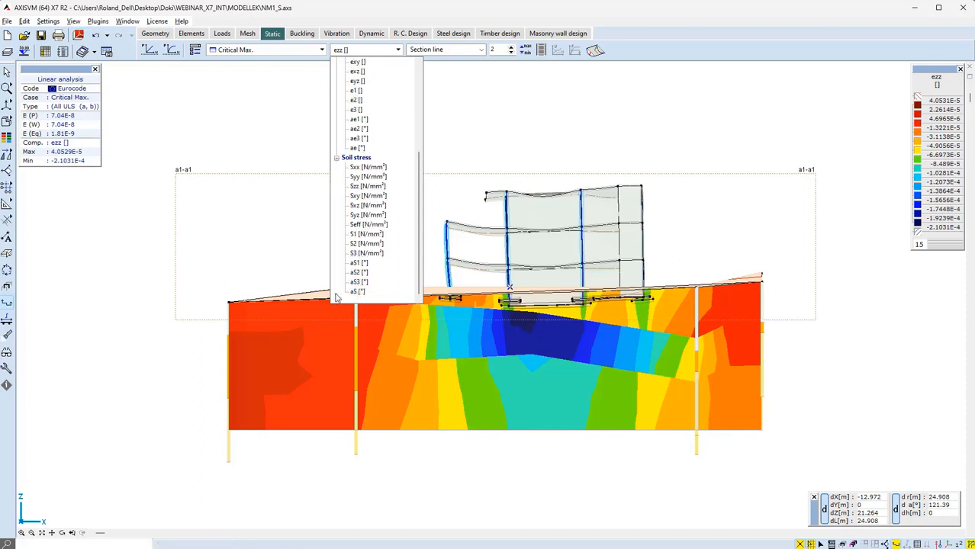
left_click(358, 187)
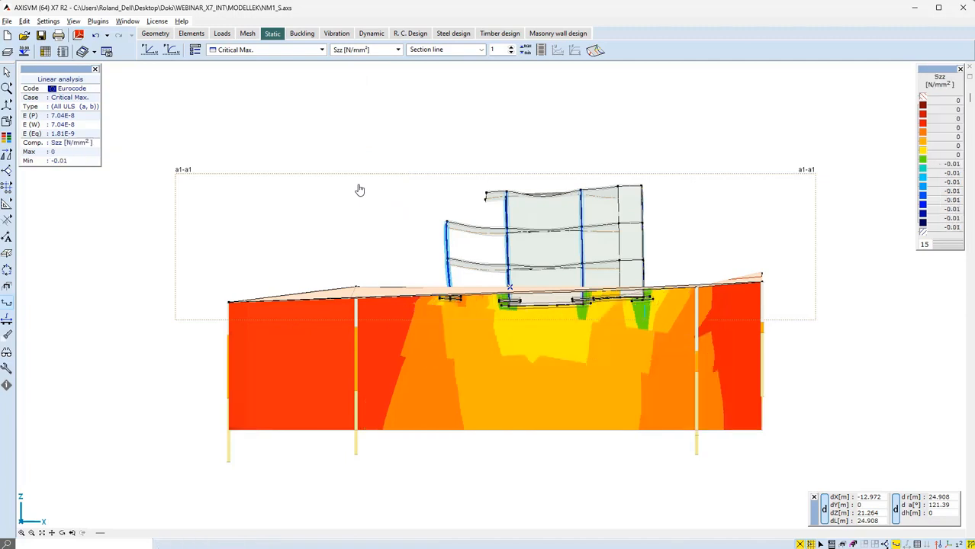
Switch the displayed result back to the soil strain ezz component
left_click(373, 50)
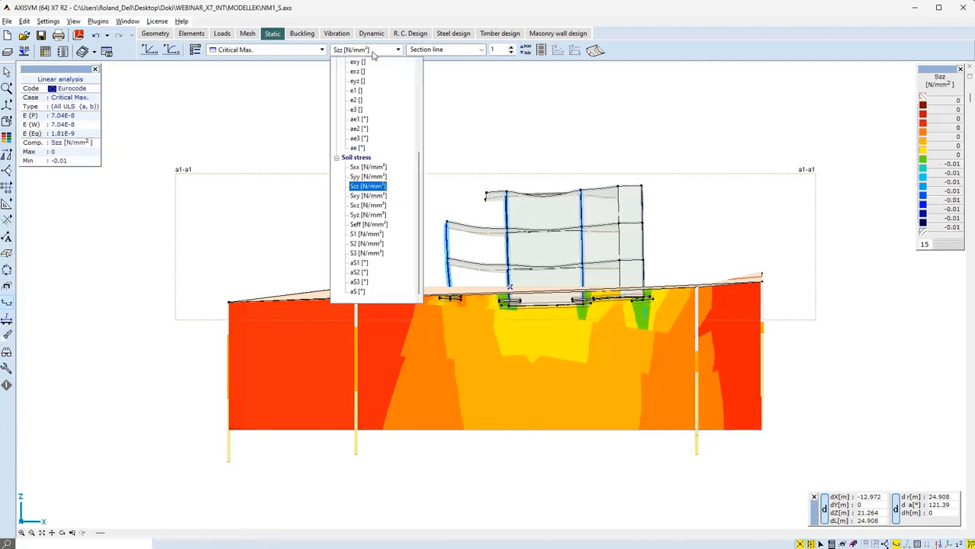
scroll(381, 136, "up", 3)
left_click(358, 114)
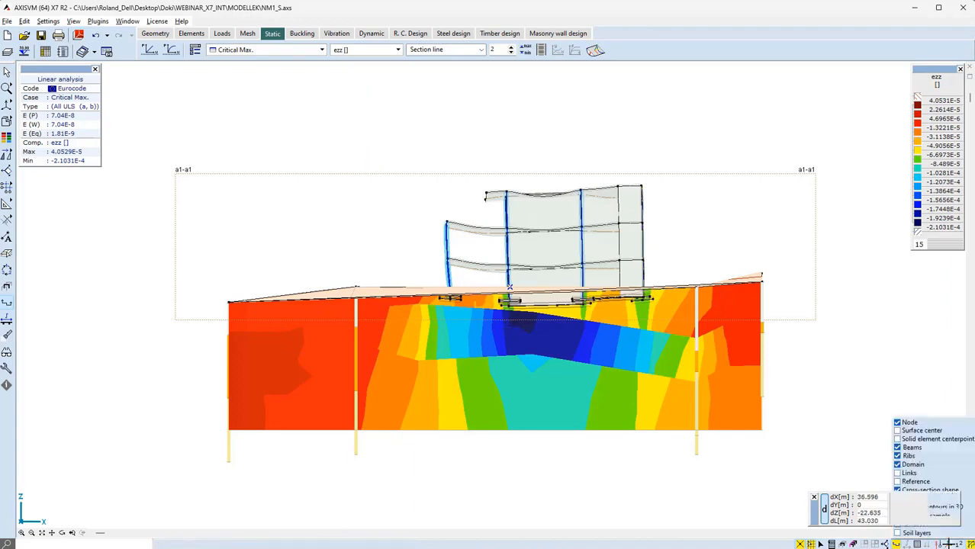
Open the soil profile of the borehole under the building and examine the properties of its CST, CSL and BSL layers
mouse_move(929, 544)
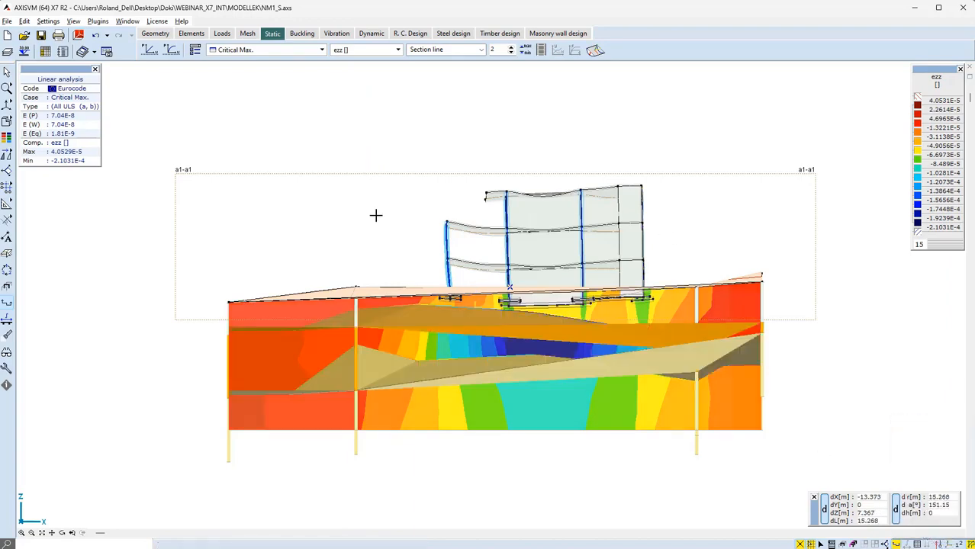
mouse_move(413, 227)
middle_mouse_down("alt")
mouse_move(627, 188)
mouse_move(439, 220)
middle_mouse_up("alt")
left_click(27, 105)
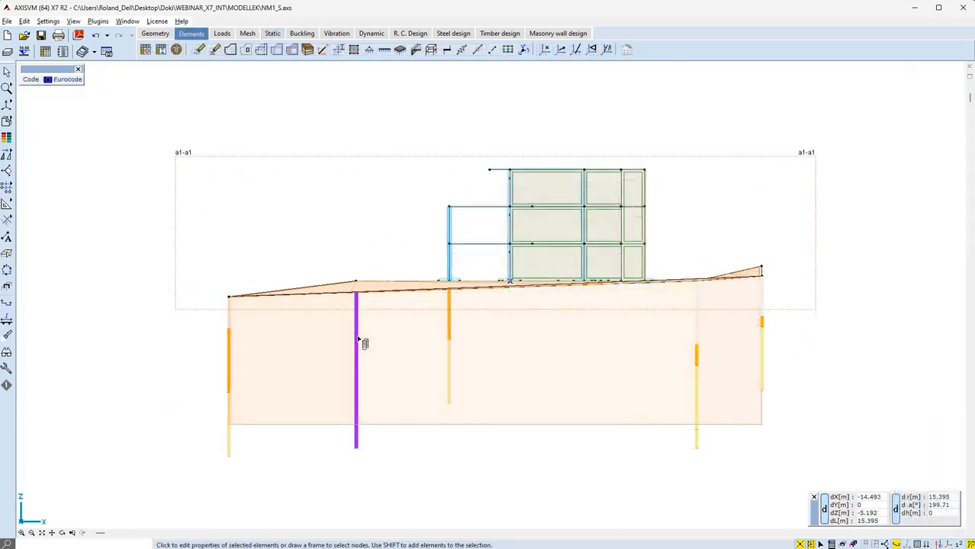
double_click(357, 391)
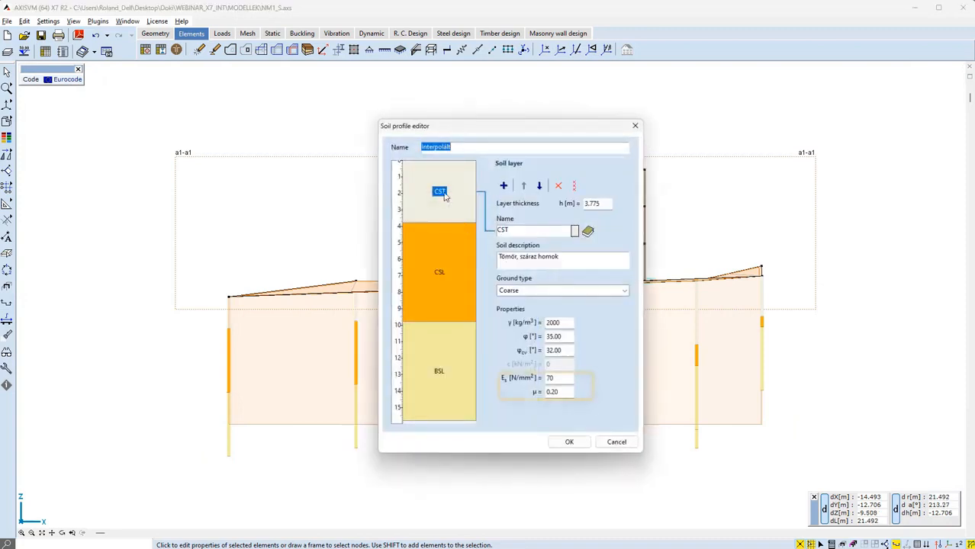
left_click(443, 192)
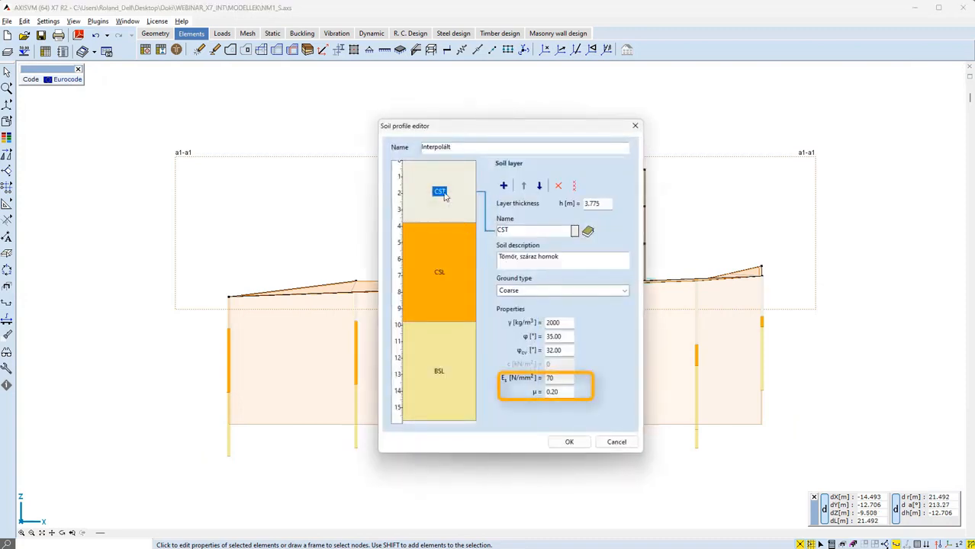
left_click(440, 275)
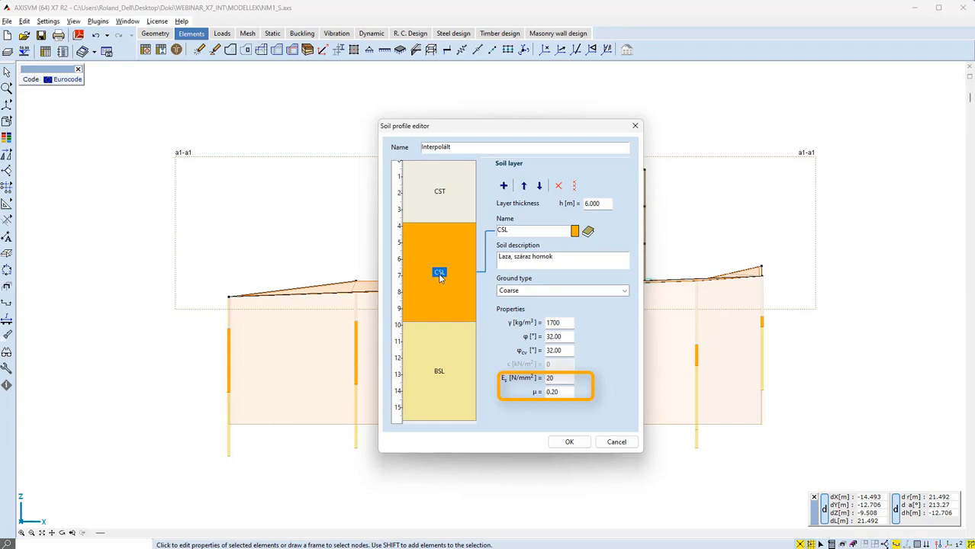
left_click(439, 371)
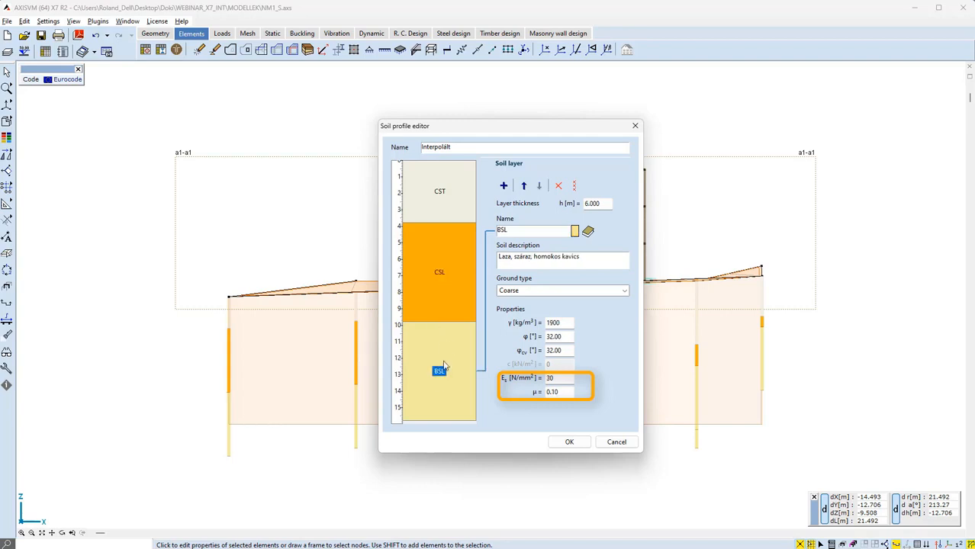
left_click(449, 282)
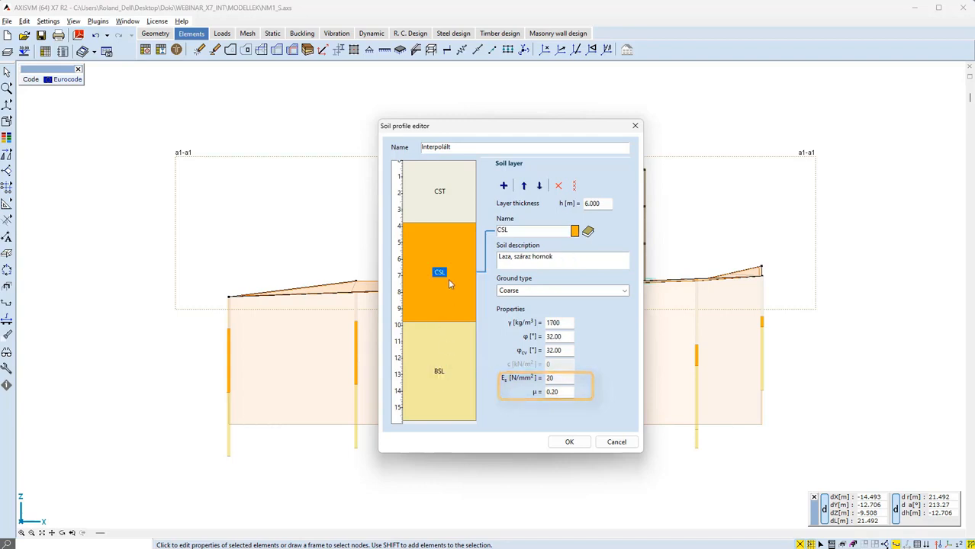